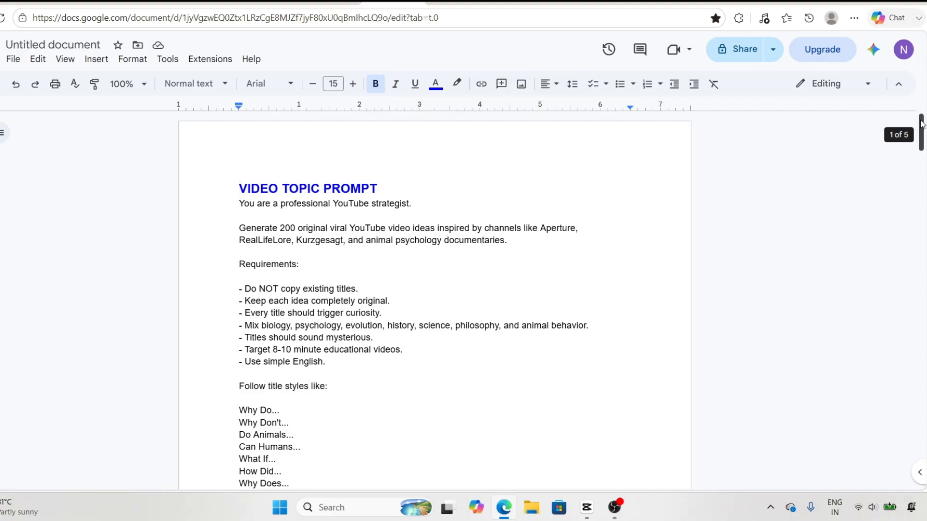
- Copy the VIDEO TOPIC PROMPT text from the Google Doc into the Quanta notebook's custom chat instructions in NotebookLM and save them
{"action": "mouse_move", "coordinate": [921, 124]}
{"action": "left_mouse_down"}
{"action": "mouse_move", "coordinate": [921, 424]}
{"action": "mouse_move", "coordinate": [921, 131]}
{"action": "left_mouse_up"}
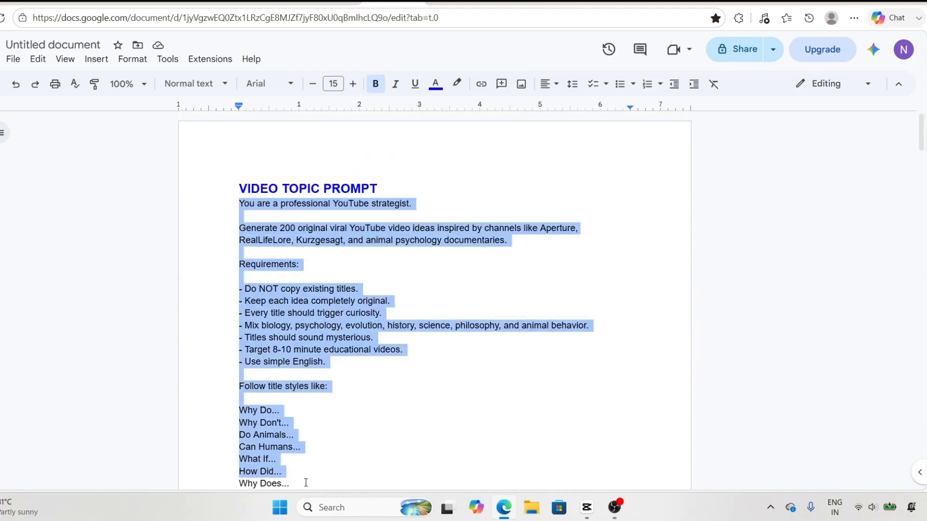
{"action": "left_click_drag", "start_coordinate": [306, 483], "coordinate": [362, 380]}
{"action": "left_click", "coordinate": [762, 4]}
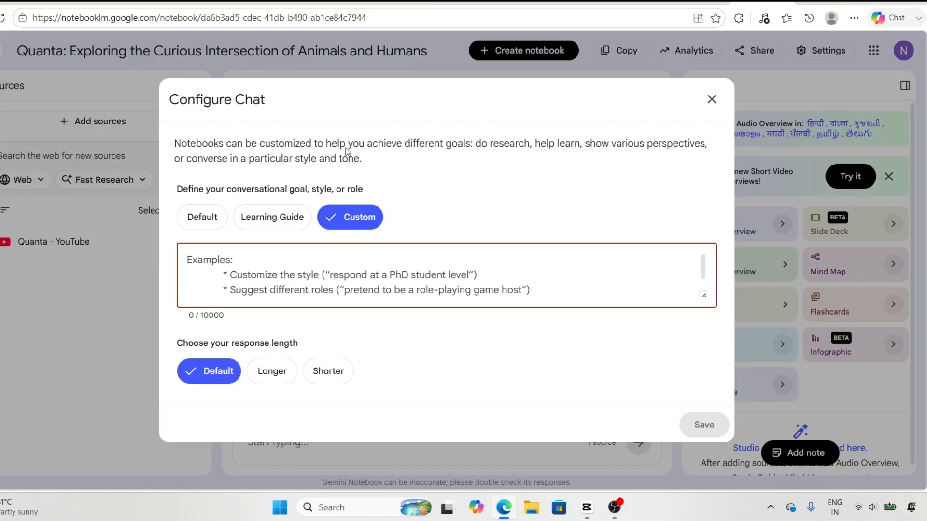
{"action": "left_click", "coordinate": [346, 271]}
{"action": "key", "text": "ctrl+v"}
{"action": "left_click", "coordinate": [694, 433]}
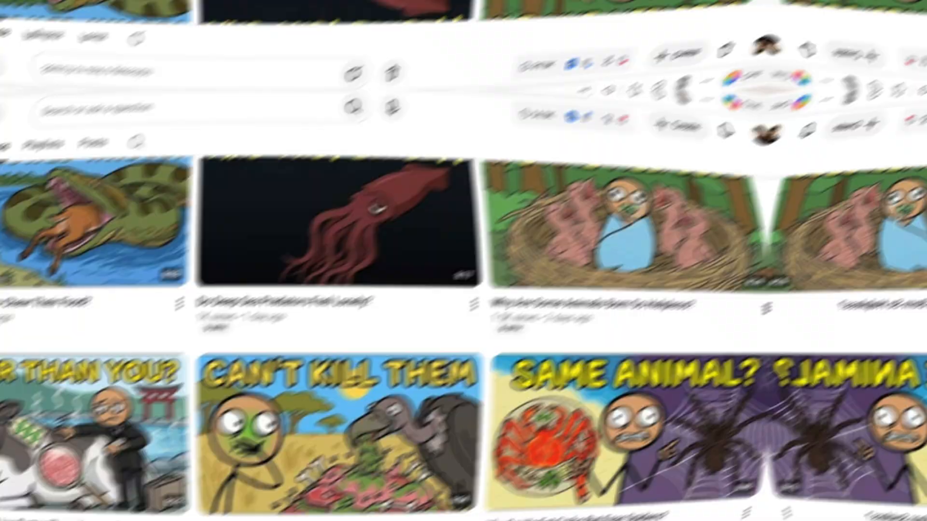
{"action": "scroll", "coordinate": [464, 290], "scroll_direction": "down", "scroll_amount": 10}
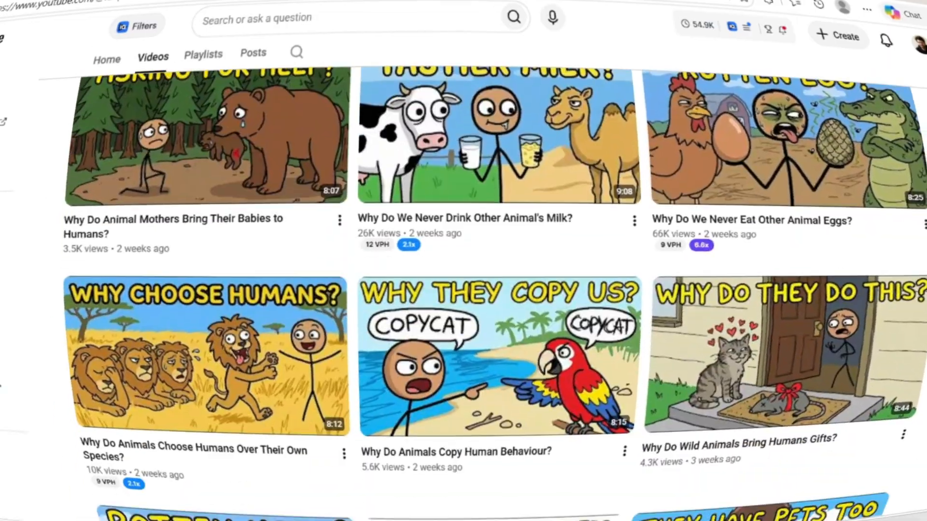
{"action": "scroll", "coordinate": [890, 472], "scroll_direction": "down", "scroll_amount": 15}
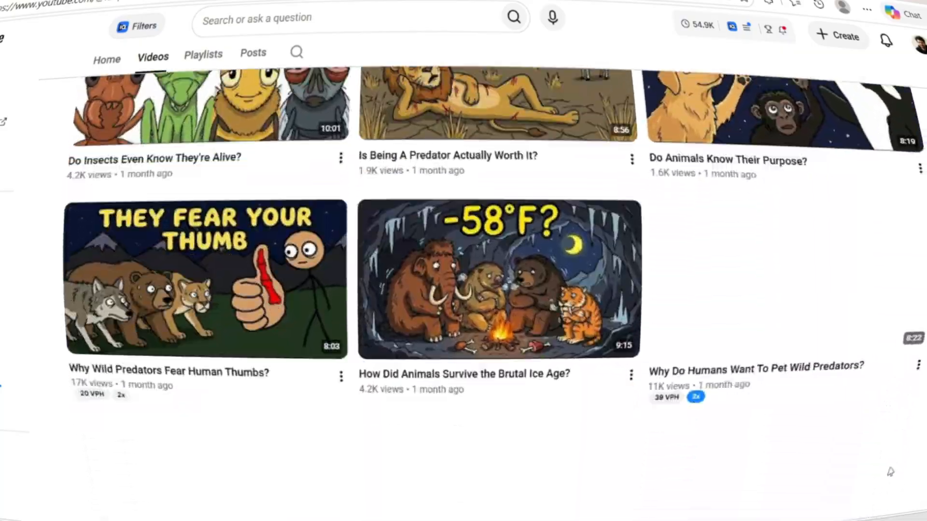
{"action": "scroll", "coordinate": [890, 472], "scroll_direction": "up", "scroll_amount": 10}
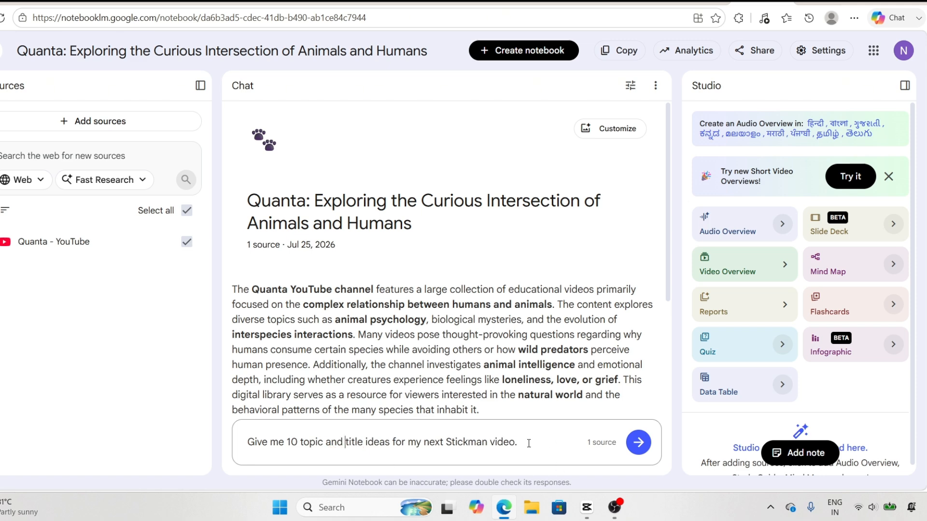
- Send the notebook chat the request "Give me 10 topic and title ideas for my next Stickman video."
{"action": "left_click_drag", "start_coordinate": [527, 443], "coordinate": [256, 441]}
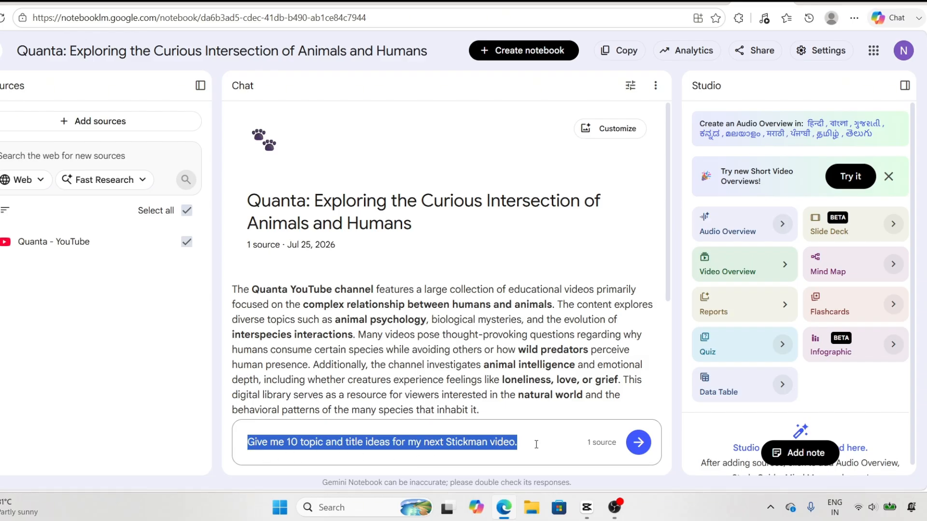
{"action": "left_click", "coordinate": [638, 443]}
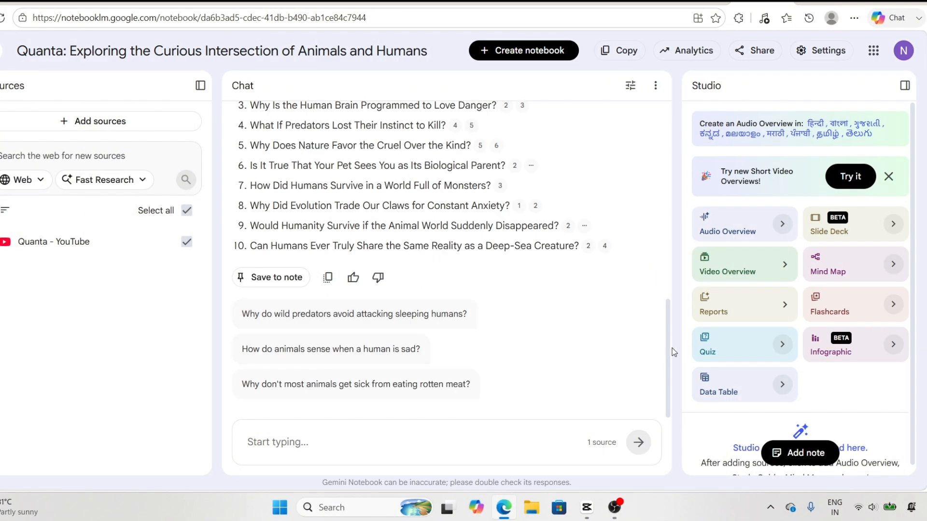
- Review the ten suggested video topics and titles in the chat response
{"action": "scroll", "coordinate": [669, 356], "scroll_direction": "up", "scroll_amount": 3}
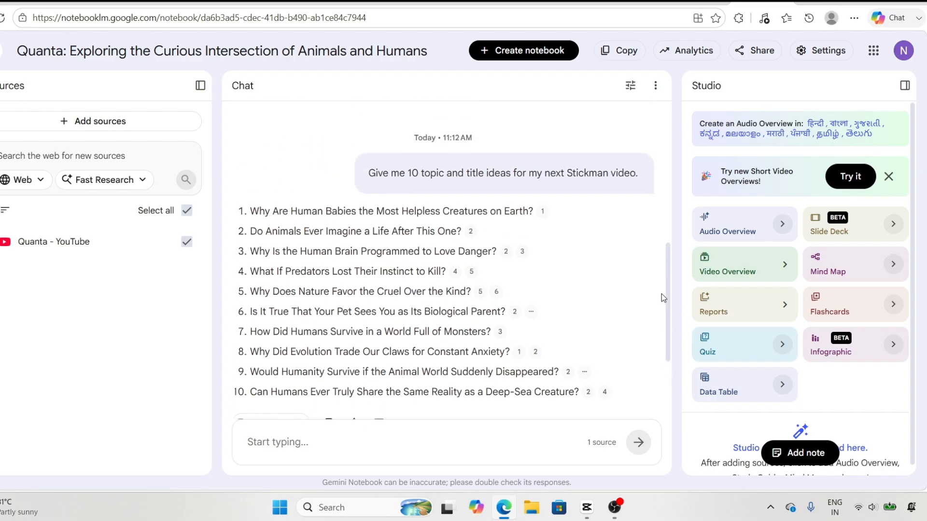
{"action": "scroll", "coordinate": [658, 318], "scroll_direction": "down", "scroll_amount": 4}
{"action": "scroll", "coordinate": [664, 328], "scroll_direction": "up", "scroll_amount": 3}
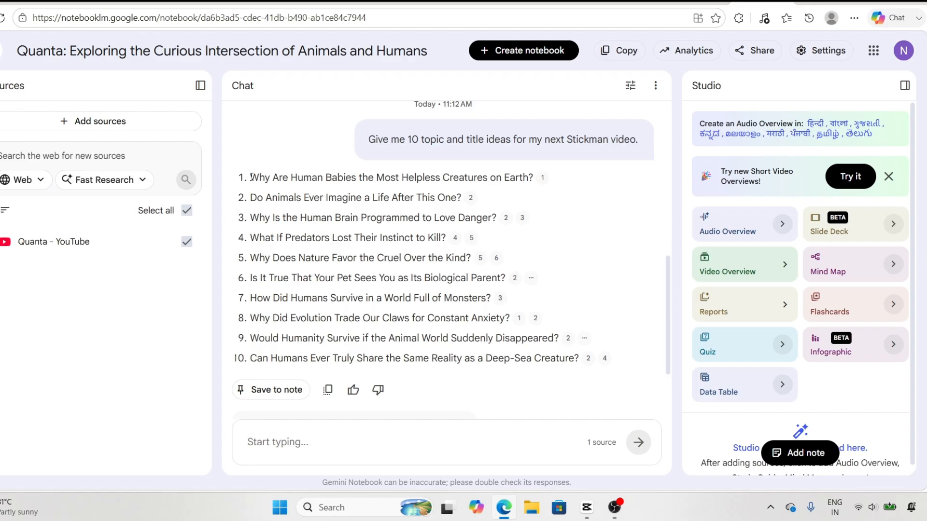
{"action": "left_click_drag", "start_coordinate": [251, 177], "coordinate": [552, 179]}
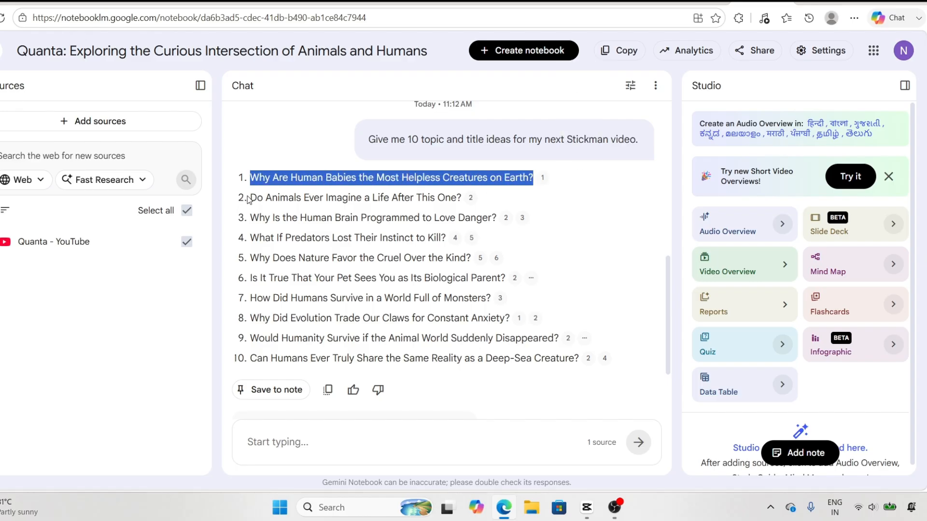
{"action": "left_click_drag", "start_coordinate": [249, 198], "coordinate": [458, 198]}
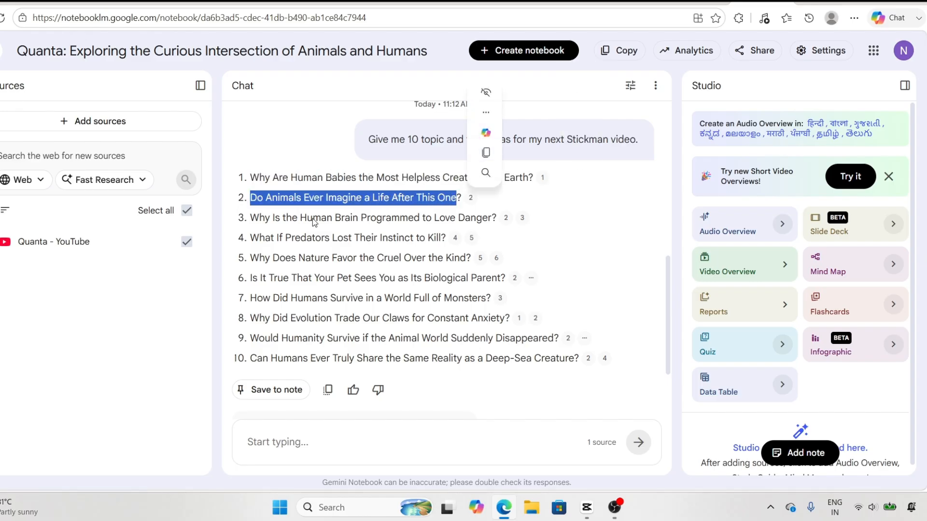
{"action": "left_click_drag", "start_coordinate": [256, 213], "coordinate": [443, 235]}
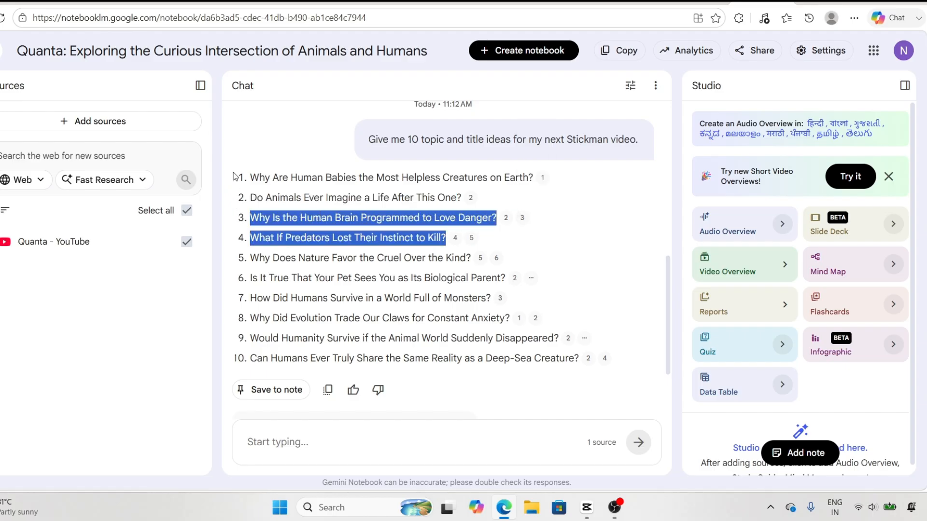
{"action": "left_click_drag", "start_coordinate": [235, 177], "coordinate": [575, 367]}
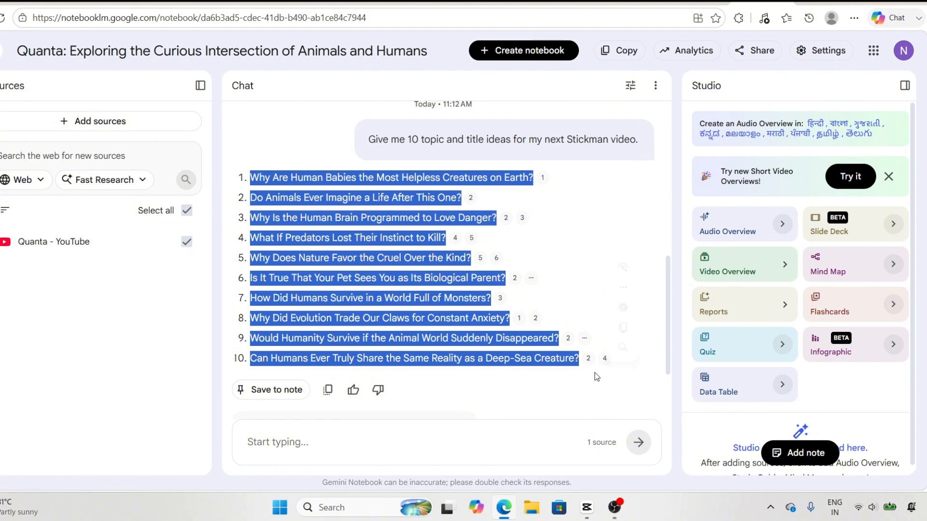
{"action": "left_click", "coordinate": [645, 391]}
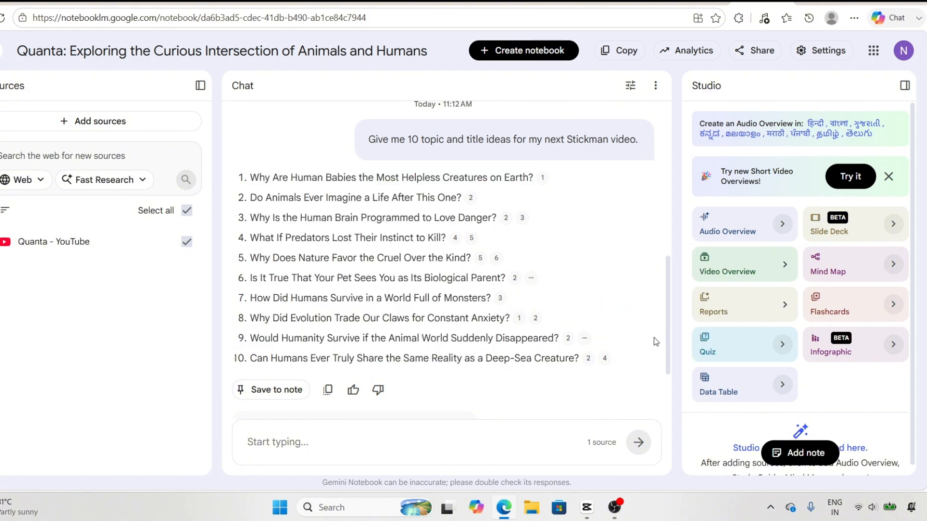
{"action": "scroll", "coordinate": [666, 314], "scroll_direction": "up", "scroll_amount": 15}
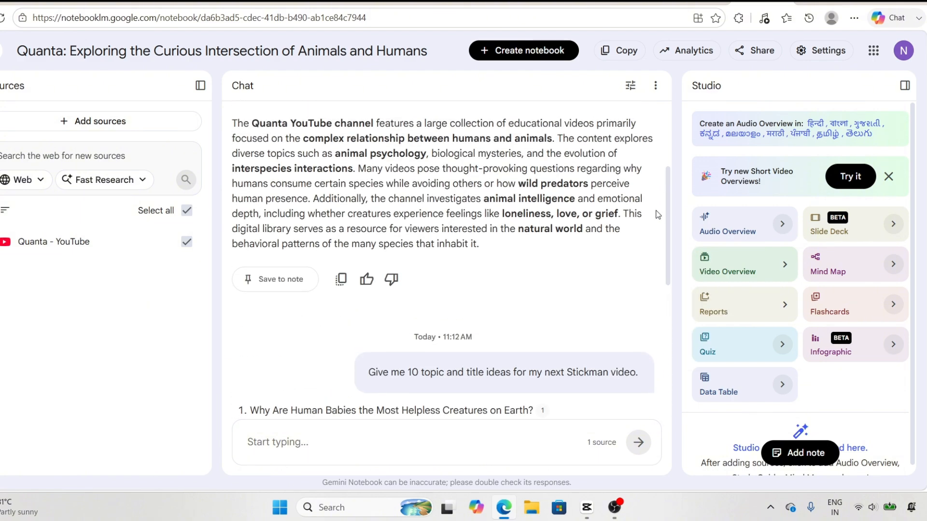
{"action": "scroll", "coordinate": [668, 332], "scroll_direction": "down", "scroll_amount": 15}
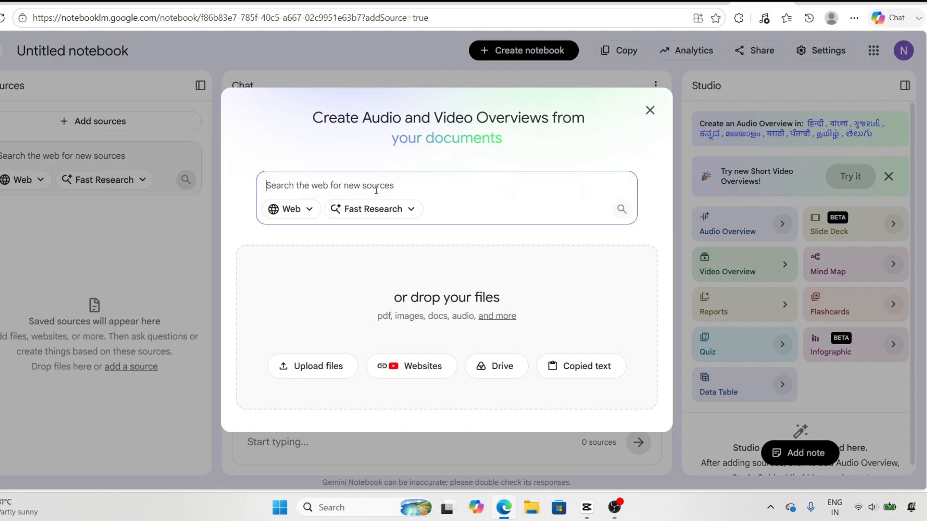
- Enter the YouTube links of "Do Animals Know They Exist?" and "Why Wild Predators Never Attack Sleeping Humans?" as sources for the new notebook
{"action": "key", "text": "ctrl+v"}
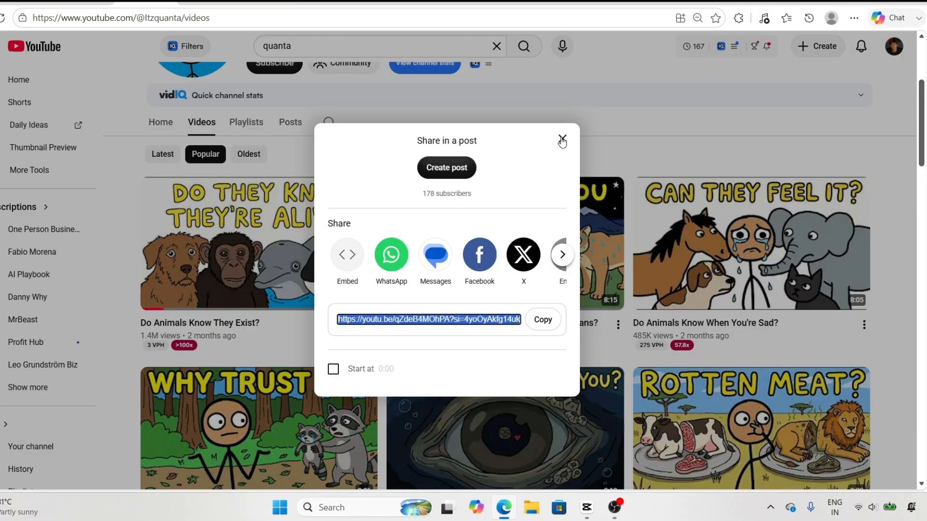
{"action": "left_click", "coordinate": [563, 140]}
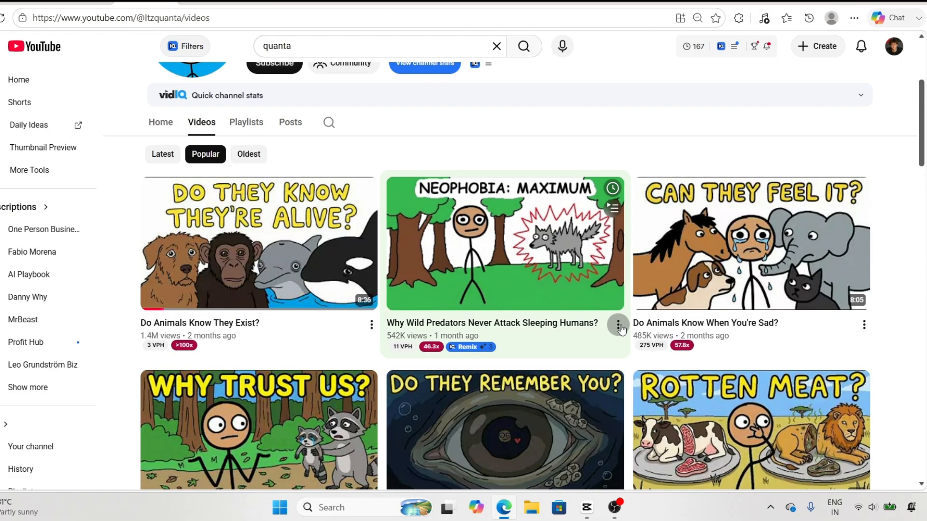
{"action": "left_click", "coordinate": [618, 325]}
{"action": "left_click", "coordinate": [543, 319]}
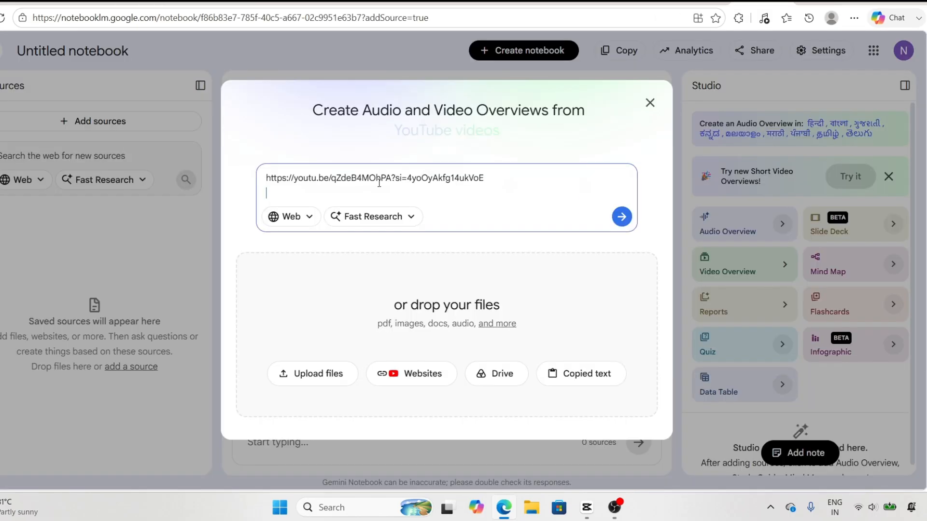
{"action": "key", "text": "Return"}
{"action": "type", "text": "https://youtu.be/mVEEB7HgiOc?si=TkP75rrsfQXlWulC"}
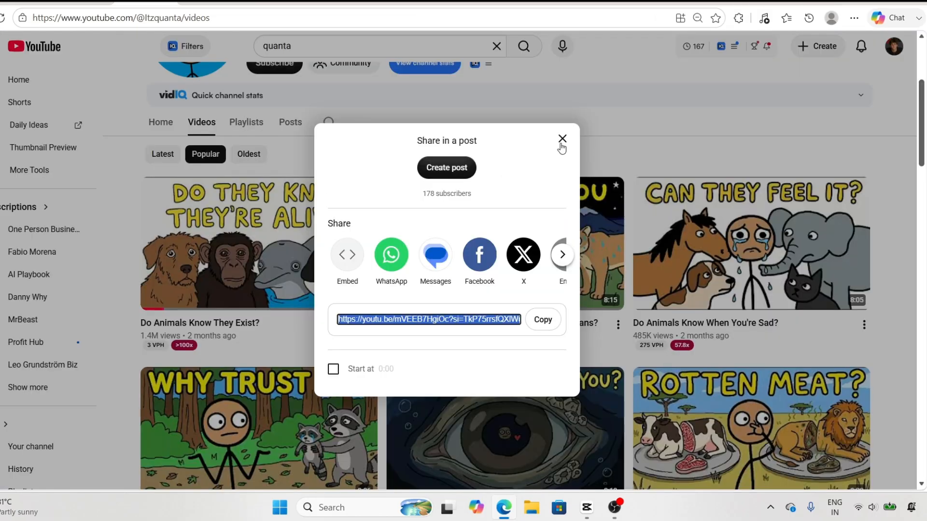
- Copy the share link of "Do Animals Know When You're Sad?" from YouTube into the notebook's source entry
{"action": "left_click", "coordinate": [562, 139]}
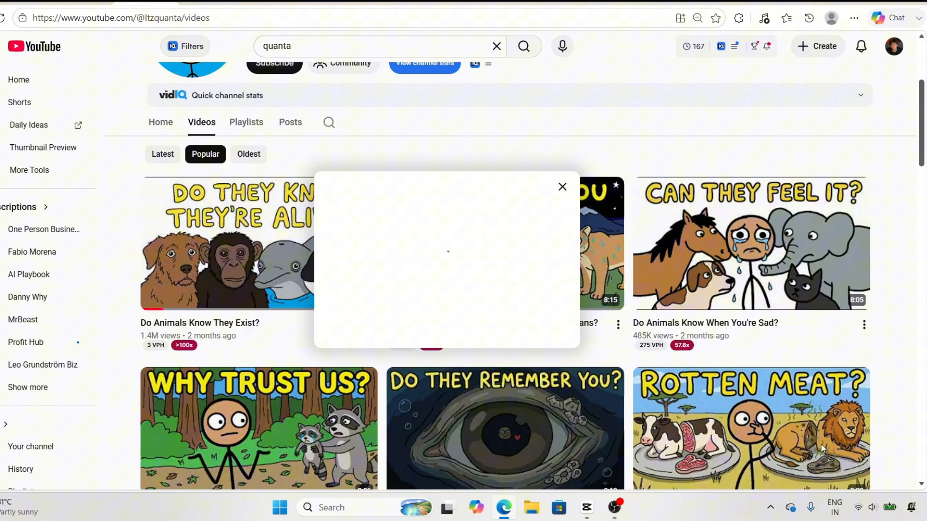
{"action": "left_click", "coordinate": [542, 319]}
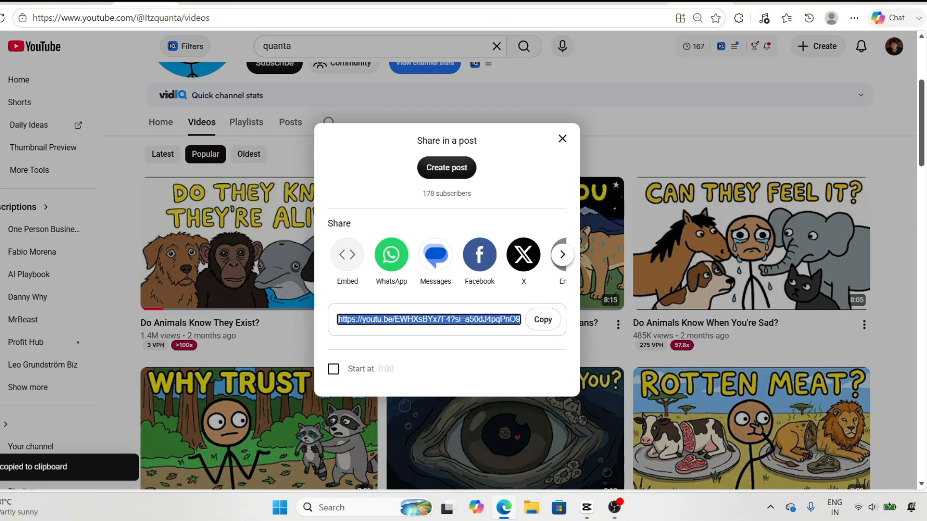
{"action": "key", "text": "ctrl+v"}
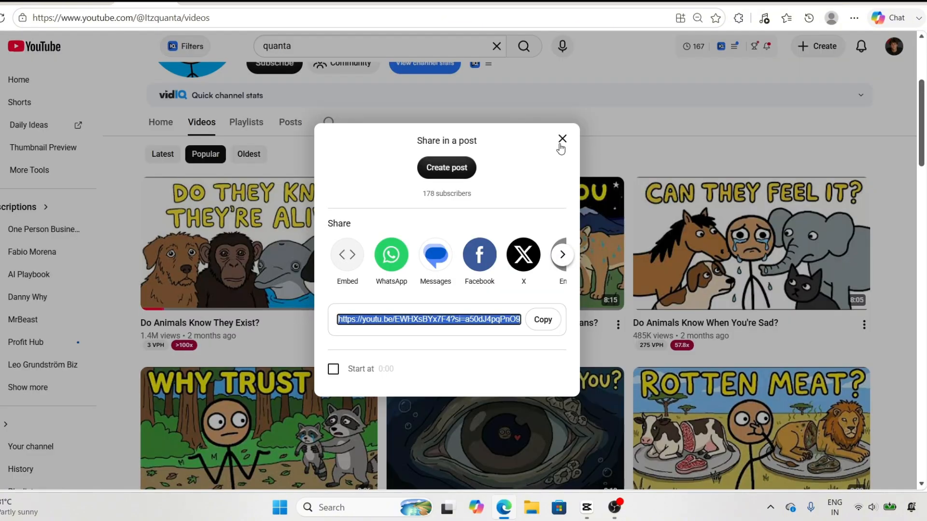
- Copy the share link of "Why Wild Animals Ask Humans To Help Them?" from YouTube into the notebook's source entry
{"action": "left_click", "coordinate": [562, 139]}
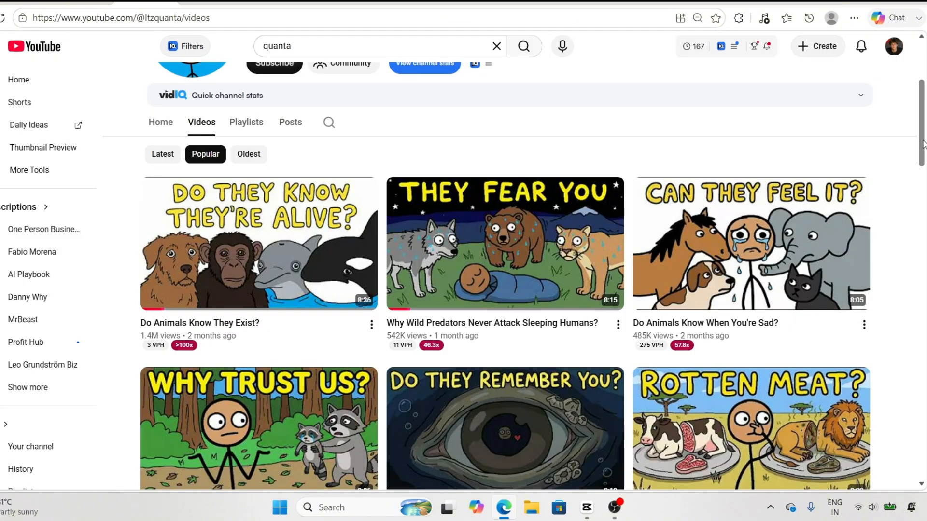
{"action": "left_click_drag", "start_coordinate": [923, 144], "coordinate": [923, 184]}
{"action": "left_click", "coordinate": [371, 305]}
{"action": "left_click", "coordinate": [401, 423]}
{"action": "left_click", "coordinate": [542, 319]}
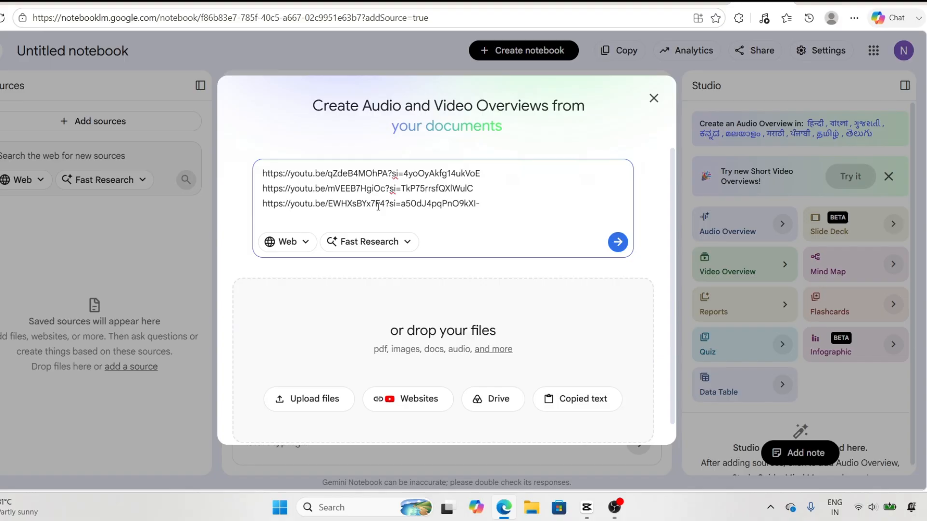
{"action": "key", "text": "ctrl+v"}
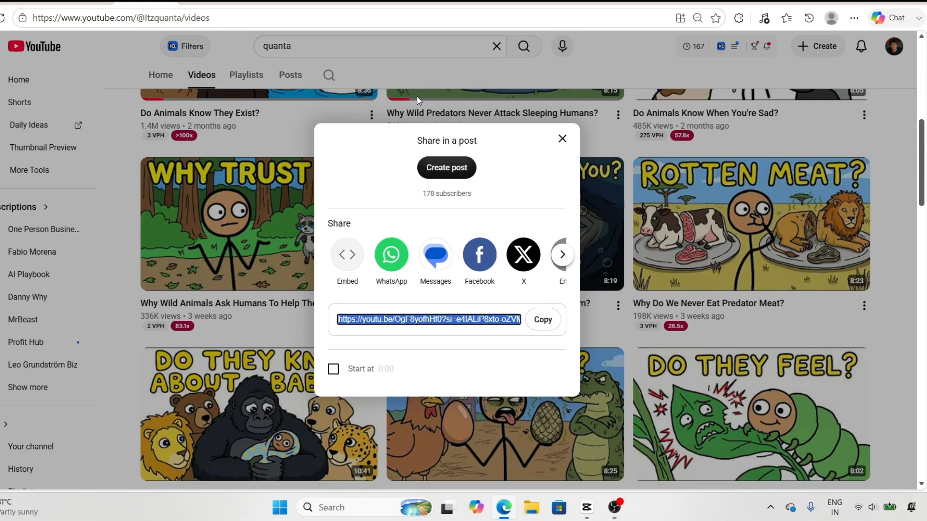
- Add the YouTube link of "Do Animals Recognize Humans Who Saved Them?" to the source entry and submit all the links
{"action": "left_click", "coordinate": [563, 139]}
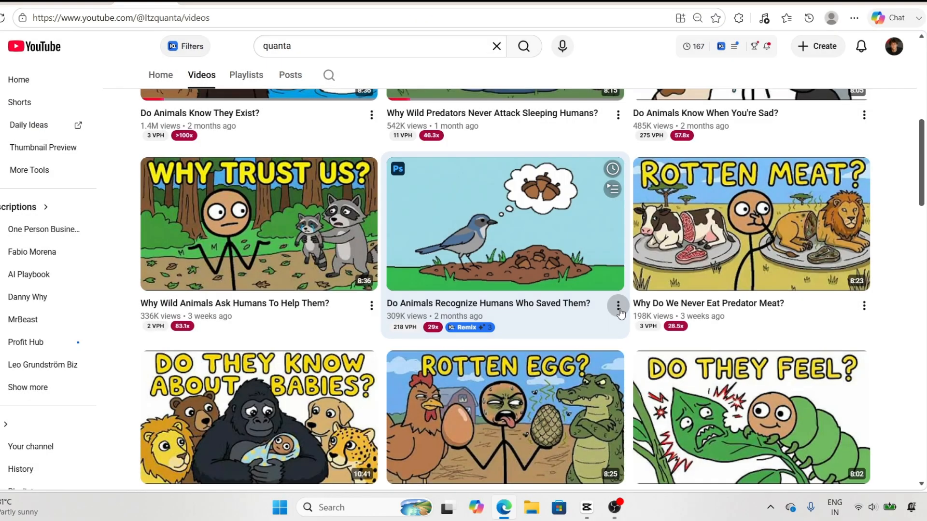
{"action": "left_click", "coordinate": [618, 305]}
{"action": "left_click", "coordinate": [645, 422]}
{"action": "left_click", "coordinate": [544, 319]}
{"action": "key", "text": "ctrl+v"}
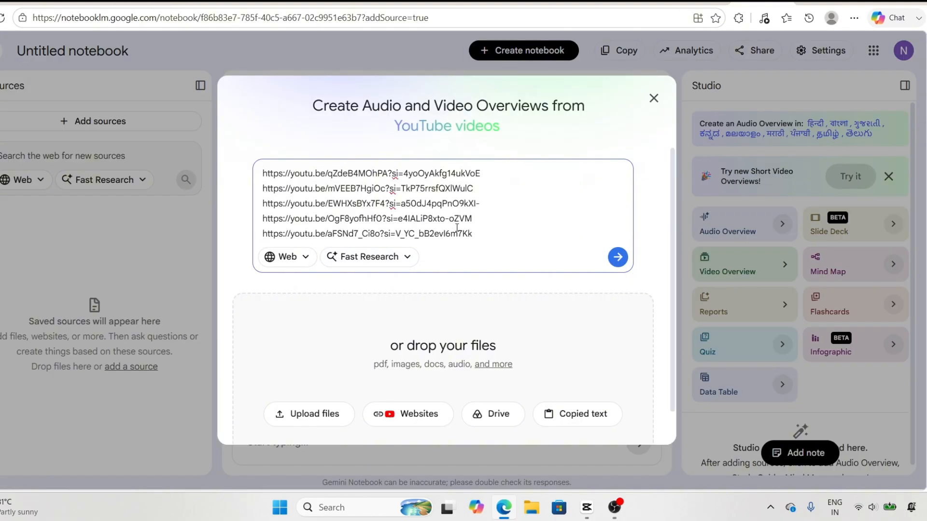
{"action": "left_click", "coordinate": [613, 259]}
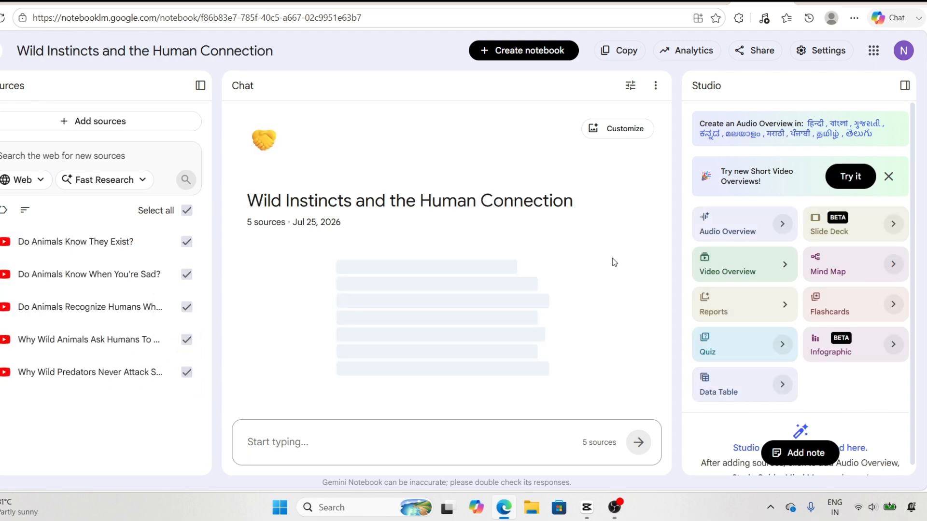
- Configure the notebook chat with a custom role, using the full VIDEO SCRIPT PROMPT text copied from the Google Docs document, and save it
{"action": "left_click", "coordinate": [630, 86]}
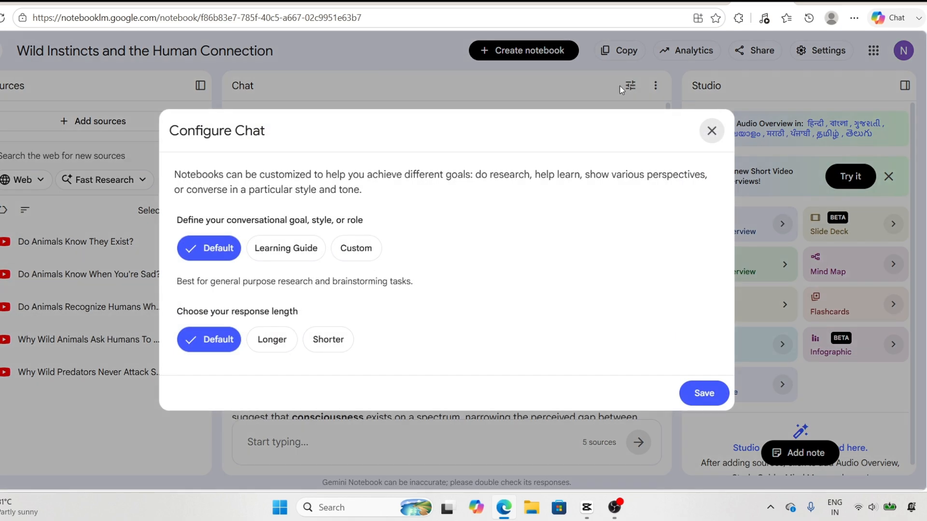
{"action": "left_click", "coordinate": [356, 247]}
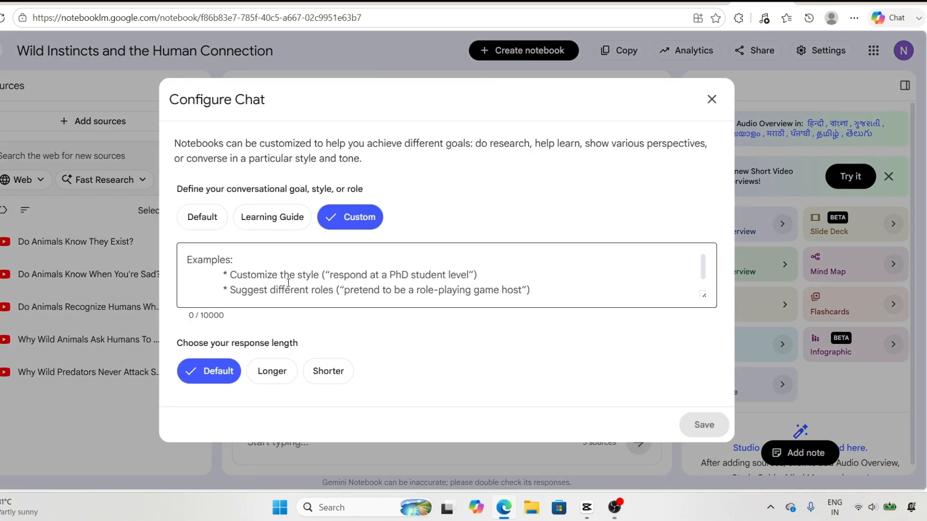
{"action": "left_click", "coordinate": [394, 3]}
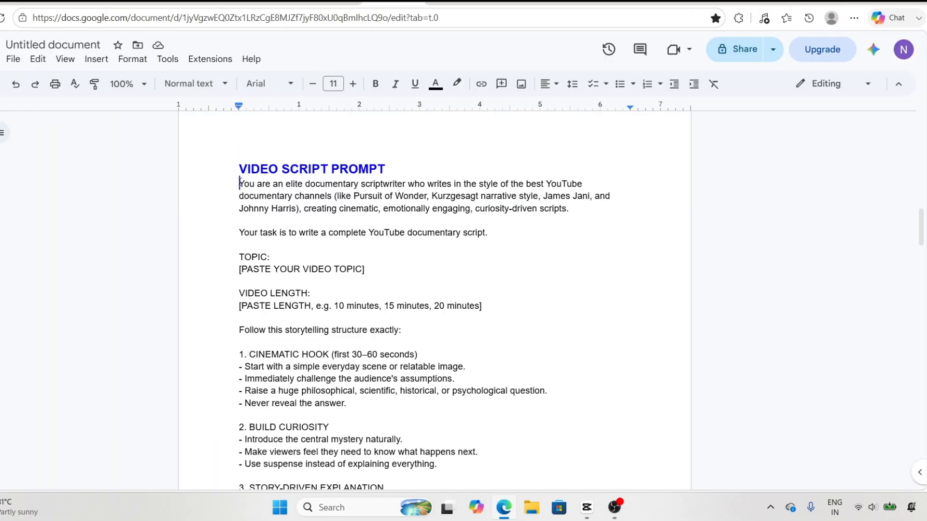
{"action": "left_click_drag", "start_coordinate": [239, 182], "coordinate": [482, 405]}
{"action": "left_click", "coordinate": [762, 3]}
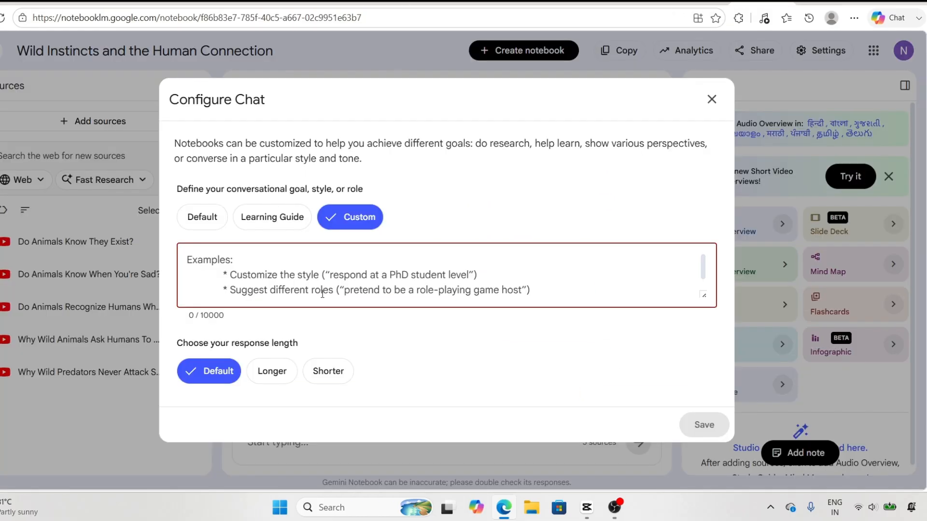
{"action": "key", "text": "ctrl+v"}
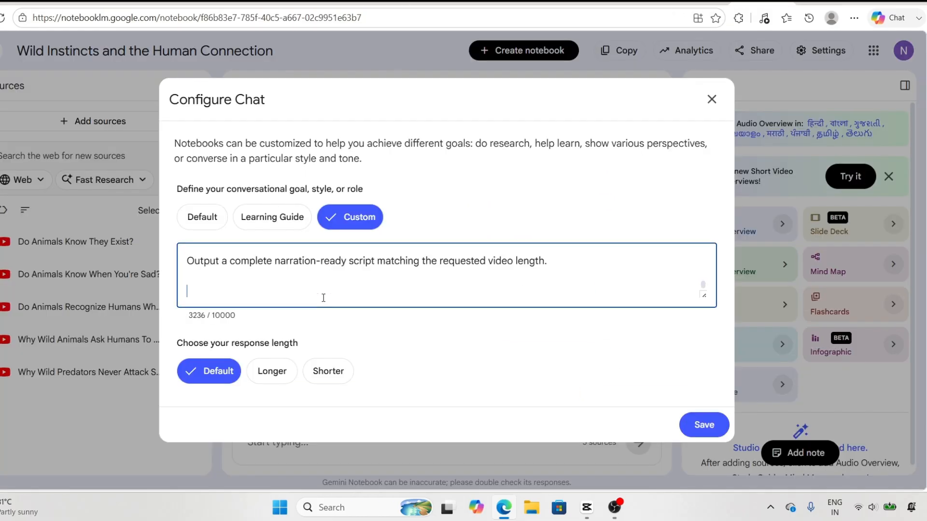
{"action": "left_click", "coordinate": [708, 426]}
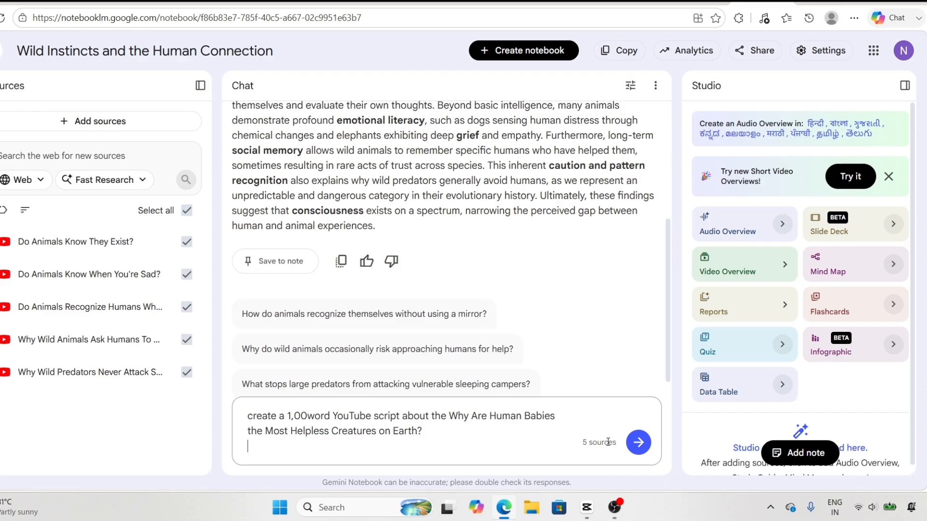
- Ask the notebook to "create a 1,00word YouTube script about the Why Are Human Babies the Most Helpless Creatures on Earth?"
{"action": "left_click", "coordinate": [642, 451]}
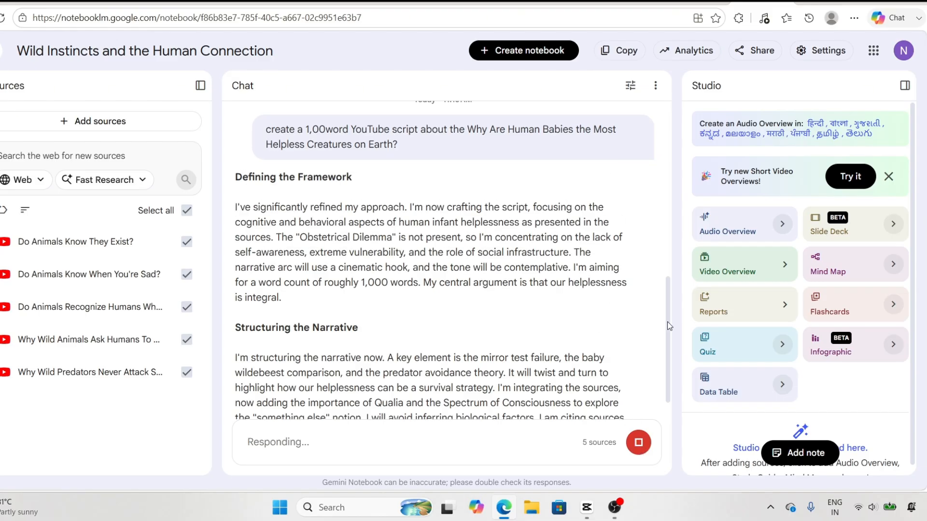
{"action": "left_click_drag", "start_coordinate": [667, 321], "coordinate": [664, 286]}
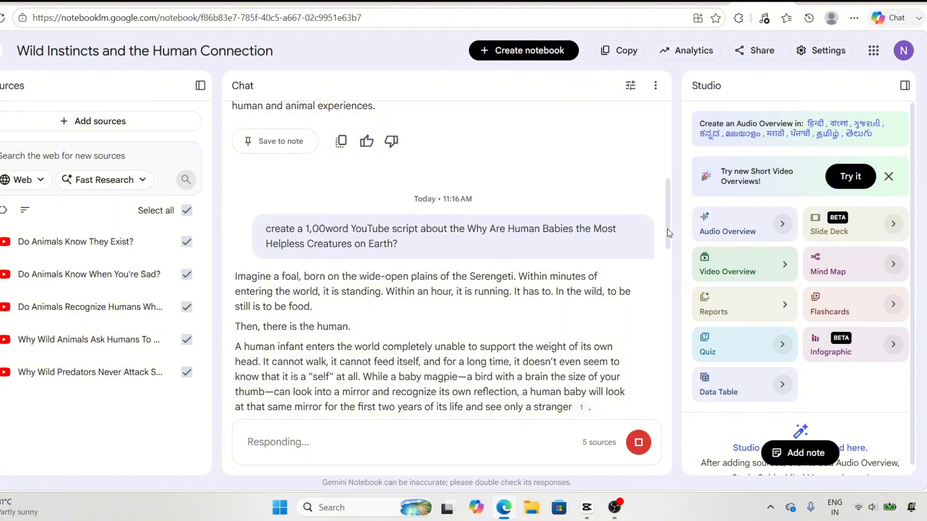
{"action": "left_click_drag", "start_coordinate": [667, 230], "coordinate": [660, 379]}
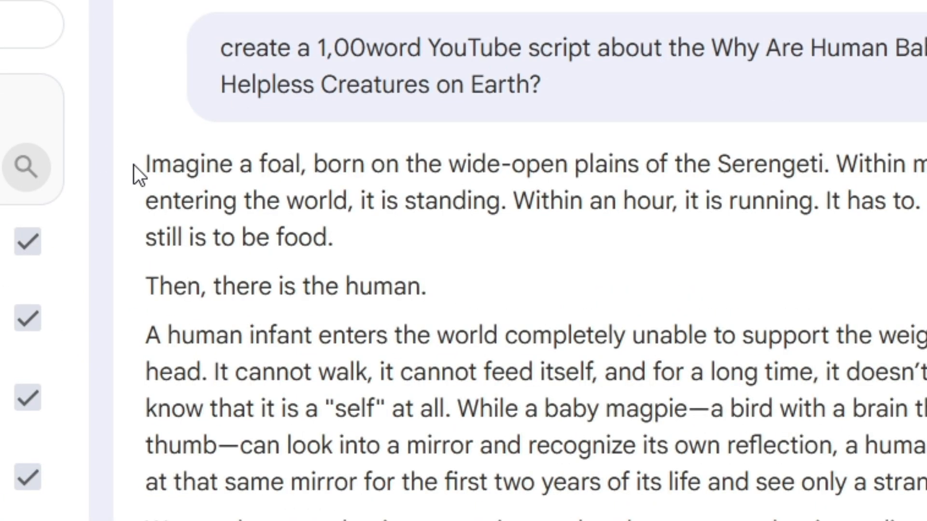
- Review the generated script, starting with its opening sentence about the foal and continuing through the first paragraphs
{"action": "left_click_drag", "start_coordinate": [233, 179], "coordinate": [827, 166]}
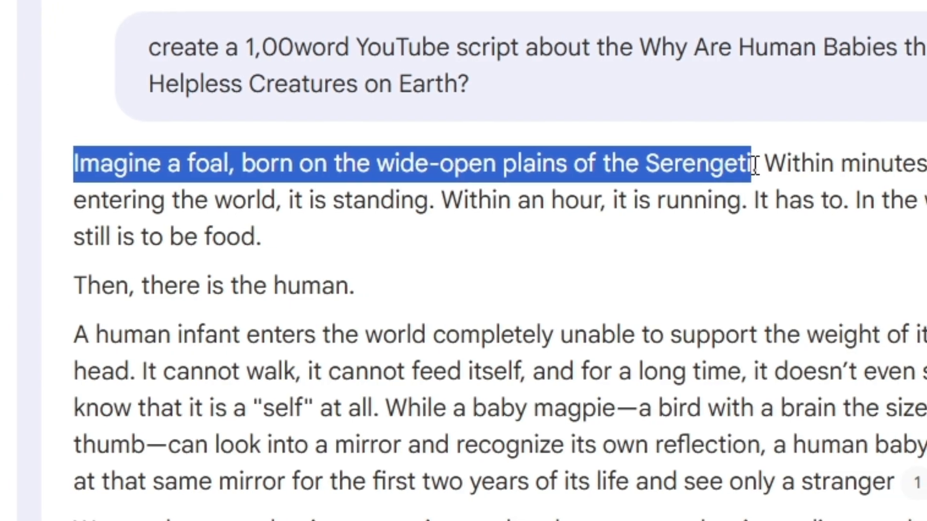
{"action": "left_click_drag", "start_coordinate": [754, 166], "coordinate": [759, 166]}
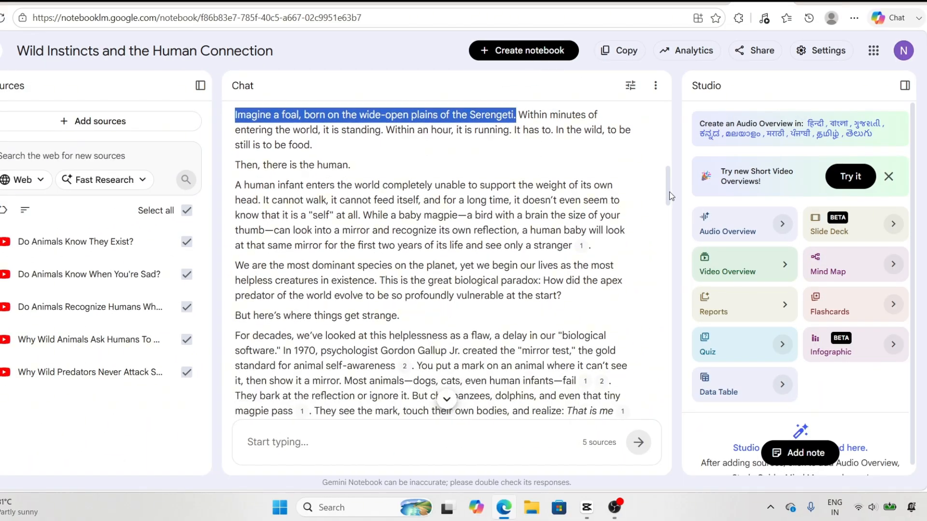
{"action": "left_click_drag", "start_coordinate": [669, 196], "coordinate": [684, 180]}
{"action": "left_click", "coordinate": [499, 241]}
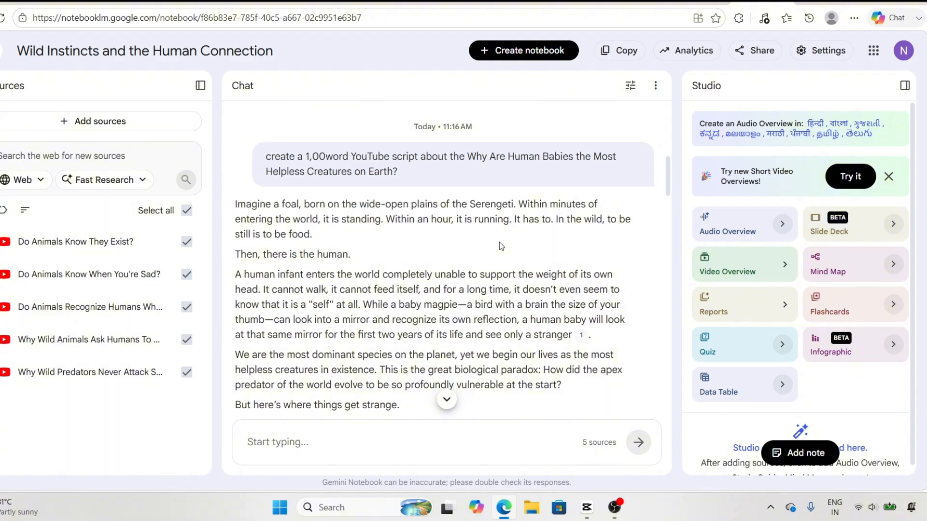
{"action": "left_click_drag", "start_coordinate": [668, 185], "coordinate": [670, 194]}
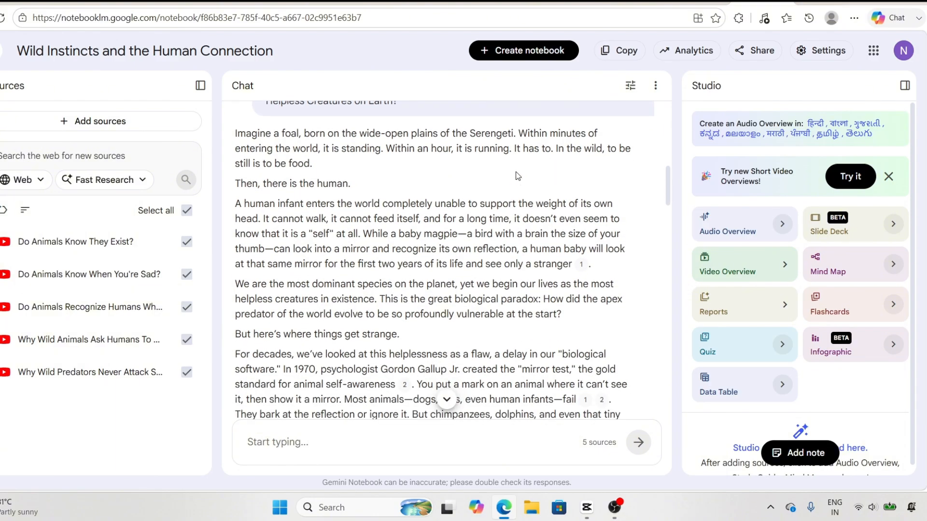
{"action": "left_click_drag", "start_coordinate": [668, 187], "coordinate": [642, 176]}
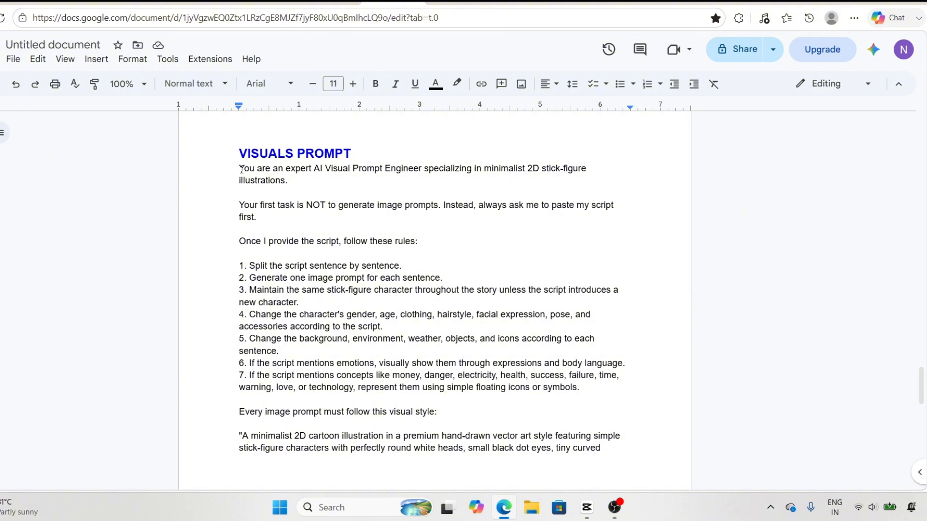
- Copy the VISUALS PROMPT text from the Google Docs document into a new ChatGPT chat and submit it
{"action": "left_click_drag", "start_coordinate": [241, 169], "coordinate": [407, 515]}
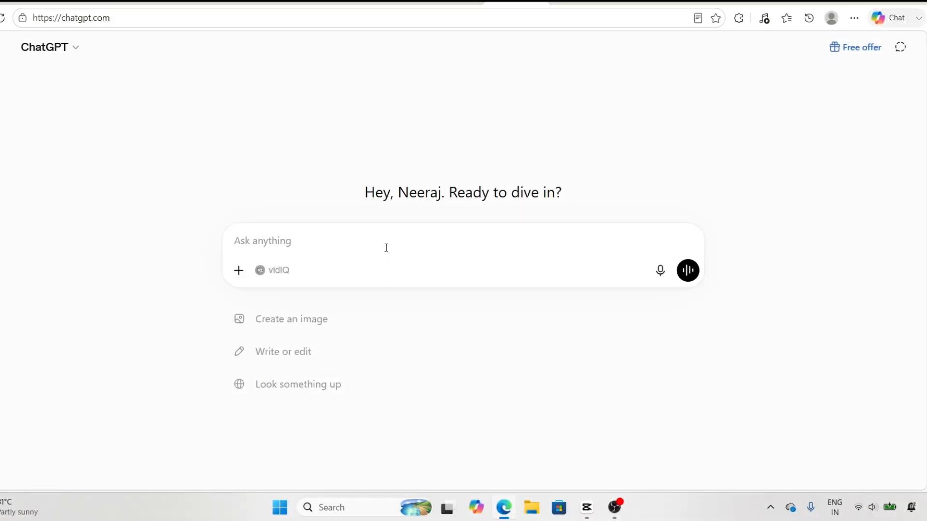
{"action": "key", "text": "ctrl+v"}
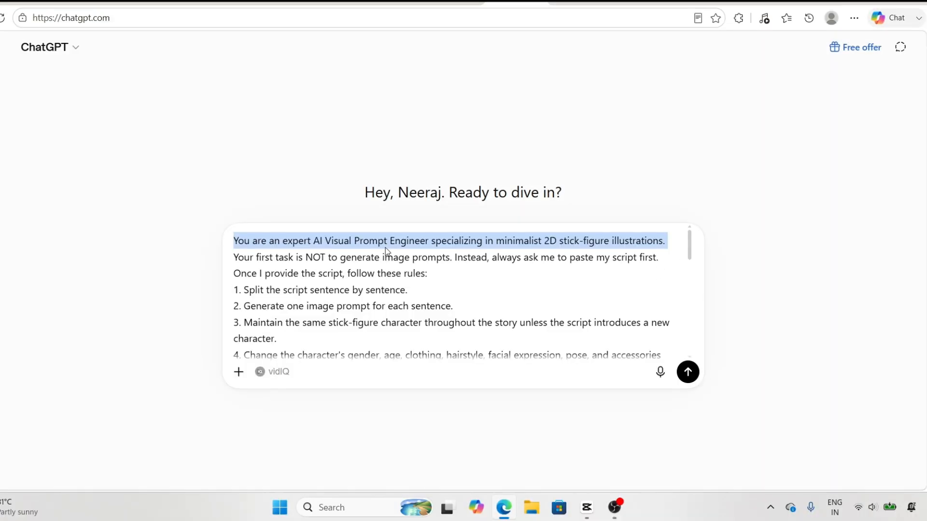
{"action": "key", "text": "Return"}
{"action": "left_click_drag", "start_coordinate": [222, 298], "coordinate": [375, 304]}
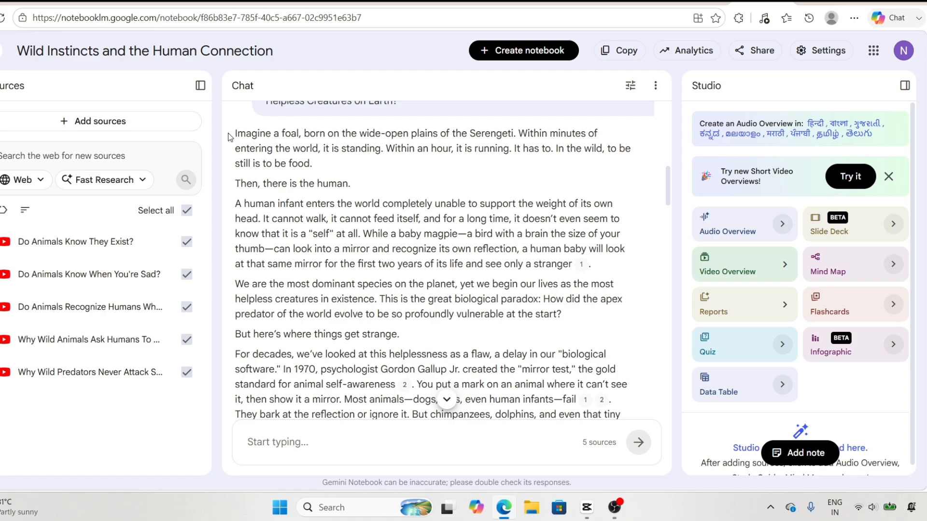
- Copy the script from "Imagine a foal" through "see only a stranger" in NotebookLM and submit it in the ChatGPT conversation
{"action": "left_click_drag", "start_coordinate": [230, 138], "coordinate": [597, 275]}
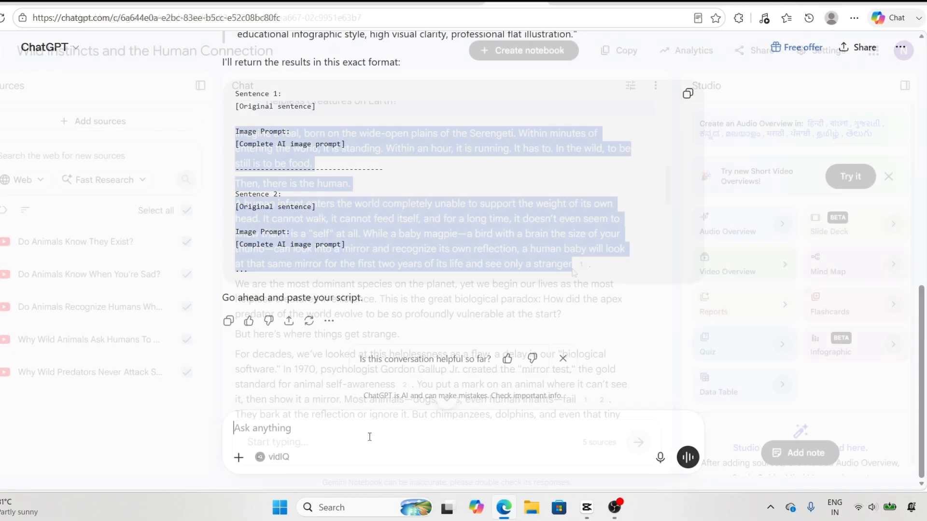
{"action": "type", "text": "Imagine a foal, born on the wide-open plains of the Serengeti. Within minutes of entering the world, it is standing. Within an hour, it is running. It has to. In the wild, to be still is to be food. Then, there is the human. A human infant enters the world completely unable to support the weight of its own head. It cannot walk, it cannot feed itself, and for a long time, it doesn’t even seem to know that it is a \"self\" at all. While a baby magpie—a bird with a brain the size of your thumb—can look into a mirror and recognize its own reflection, a human baby will look at that same mirror for the first two years of its life and see only a stranger"}
{"action": "key", "text": "Return"}
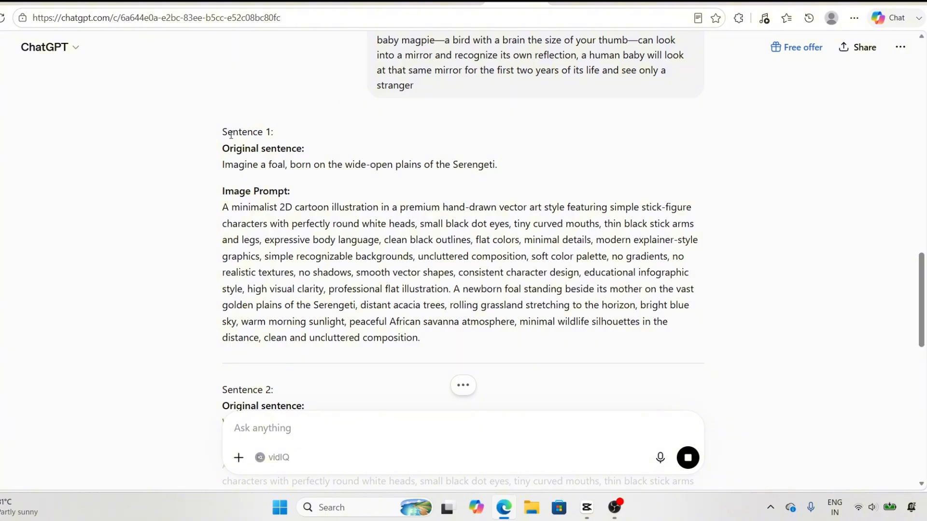
- Examine how ChatGPT pairs the original sentences with image prompts for Sentence 1 and Sentence 2
{"action": "left_click_drag", "start_coordinate": [274, 132], "coordinate": [282, 134]}
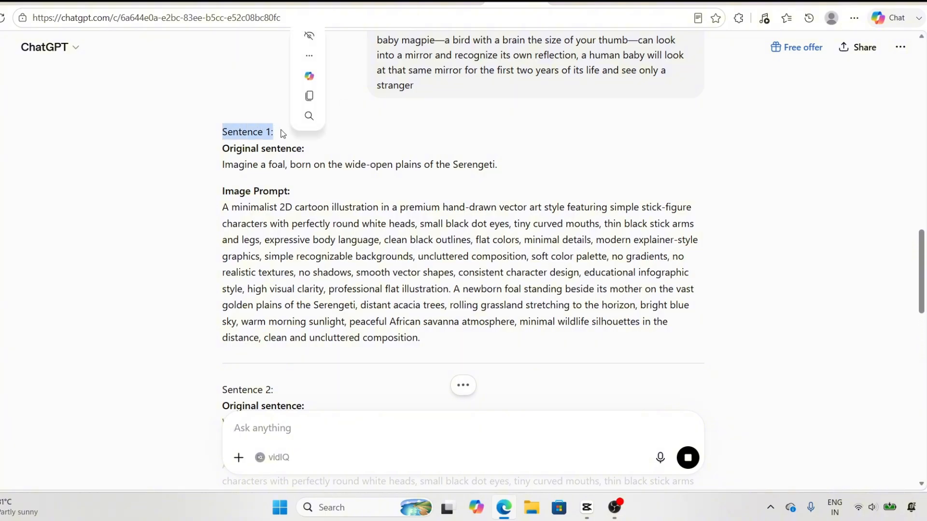
{"action": "left_click_drag", "start_coordinate": [222, 166], "coordinate": [508, 169]}
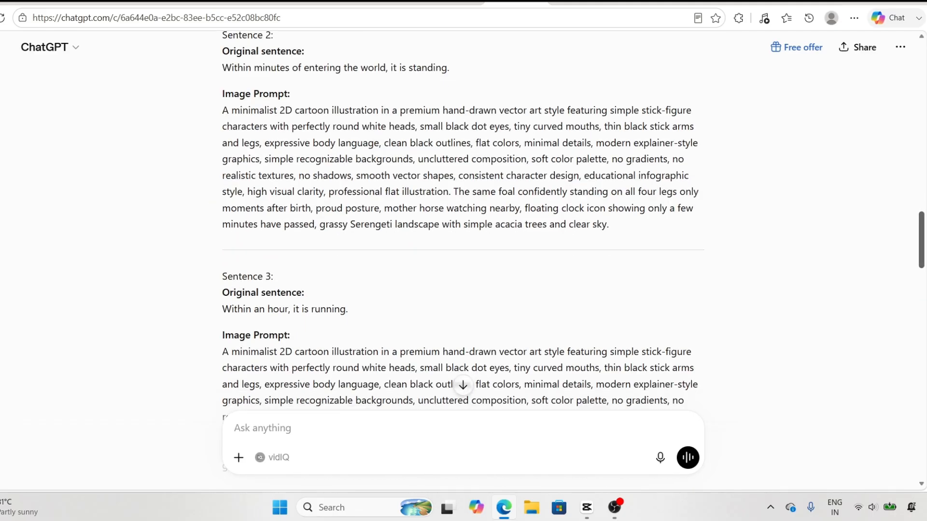
{"action": "scroll", "coordinate": [463, 260], "scroll_direction": "up", "scroll_amount": 2}
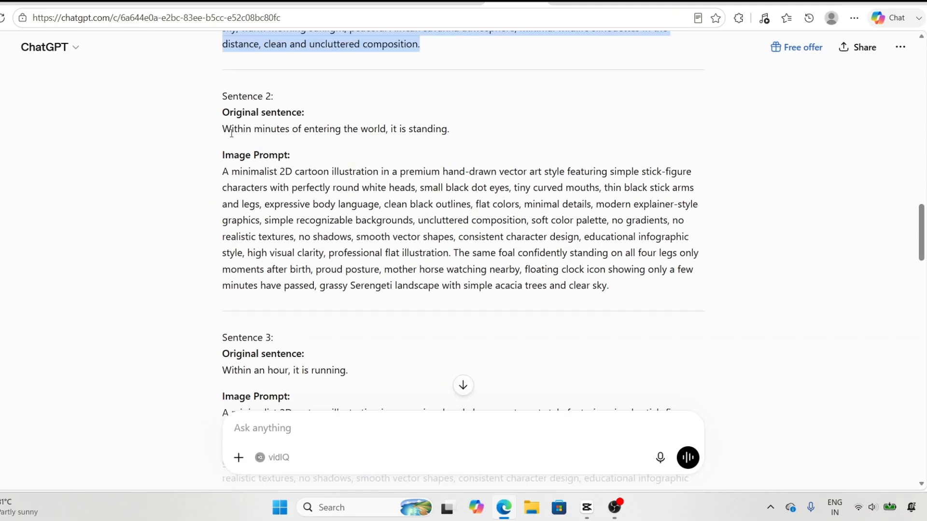
{"action": "left_click_drag", "start_coordinate": [223, 129], "coordinate": [394, 128]}
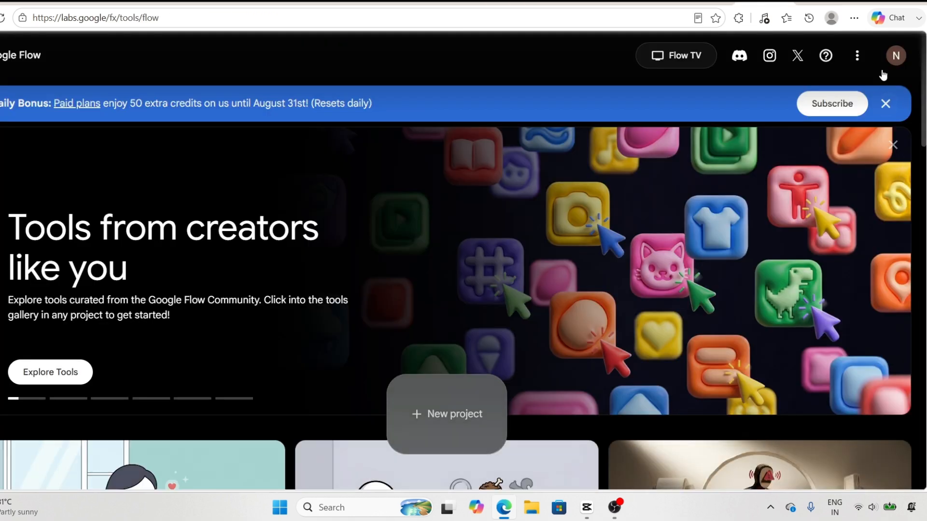
- Create a new Google Flow project and generate one 16:9 image with Nano Banana Pro from ChatGPT's Sentence 1 image prompt
{"action": "left_click", "coordinate": [458, 425]}
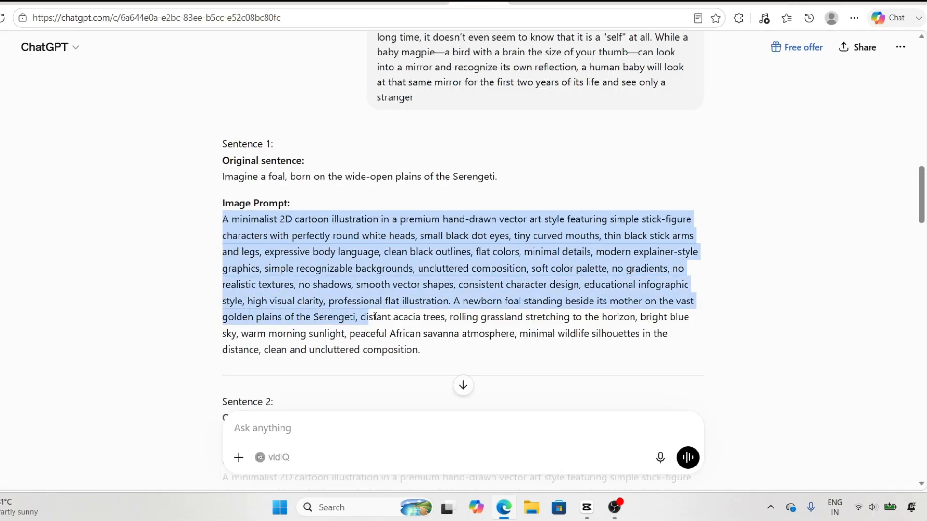
{"action": "left_click_drag", "start_coordinate": [359, 317], "coordinate": [420, 355]}
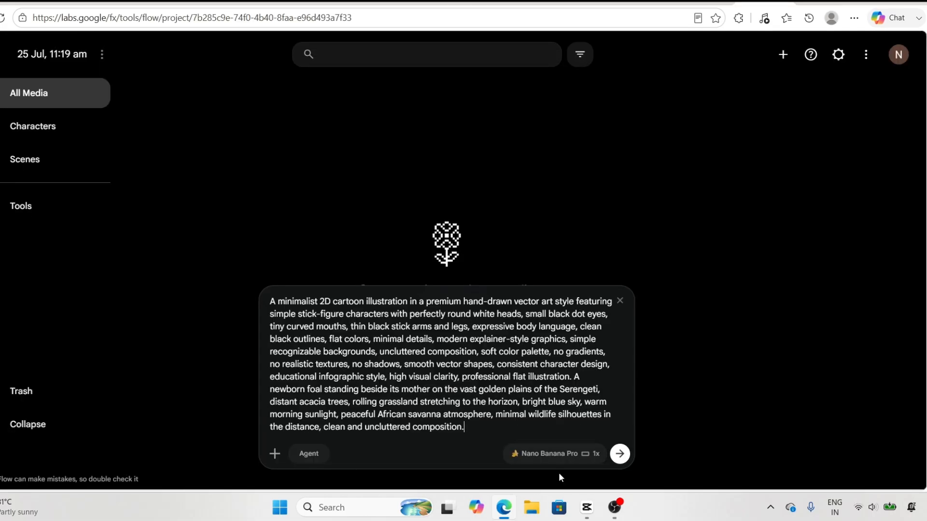
{"action": "left_click", "coordinate": [568, 457]}
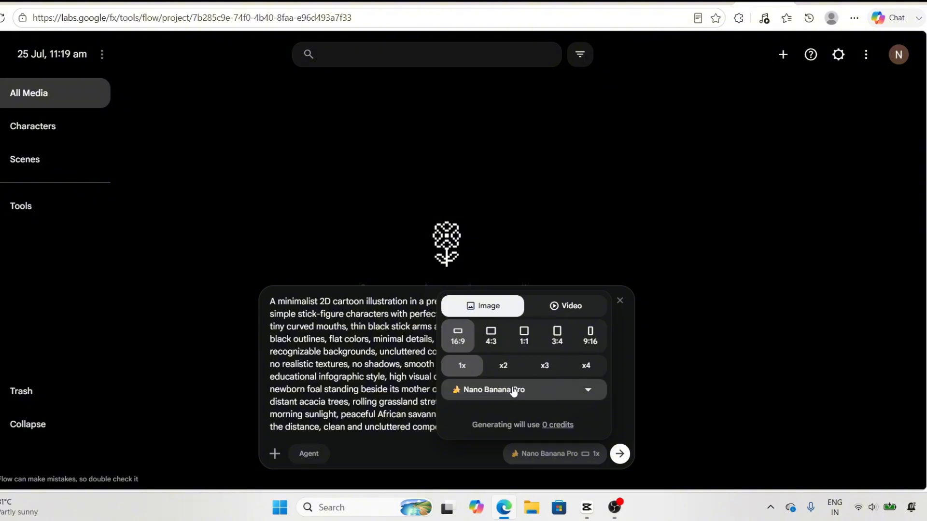
{"action": "left_click", "coordinate": [619, 454]}
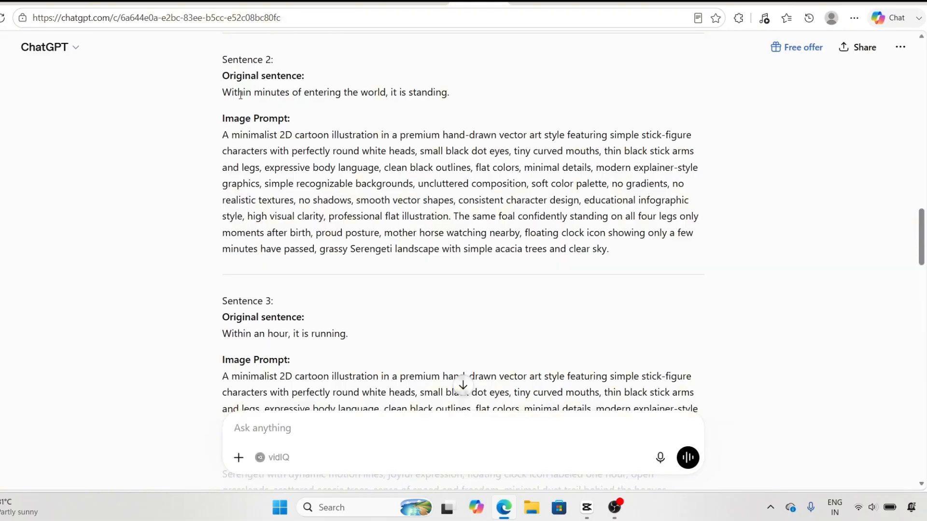
- Copy the Sentence 2 image prompt from ChatGPT into the Flow project and generate its image
{"action": "left_click_drag", "start_coordinate": [219, 135], "coordinate": [425, 186]}
{"action": "left_click_drag", "start_coordinate": [425, 186], "coordinate": [609, 249]}
{"action": "key", "text": "ctrl+c"}
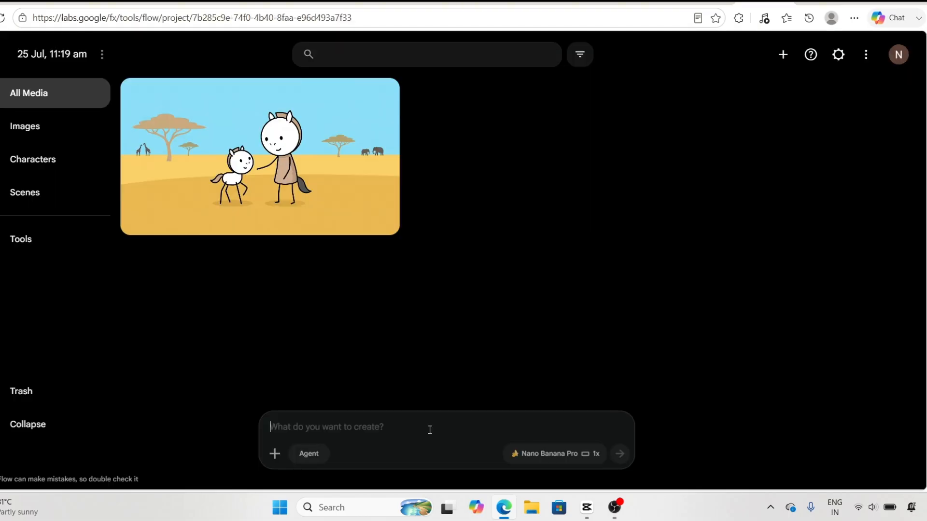
{"action": "key", "text": "ctrl+v"}
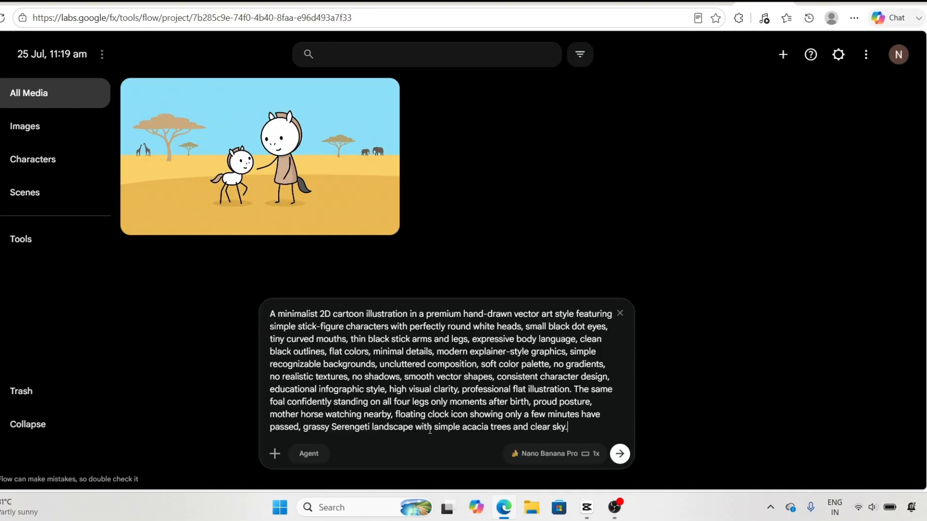
{"action": "key", "text": "Return"}
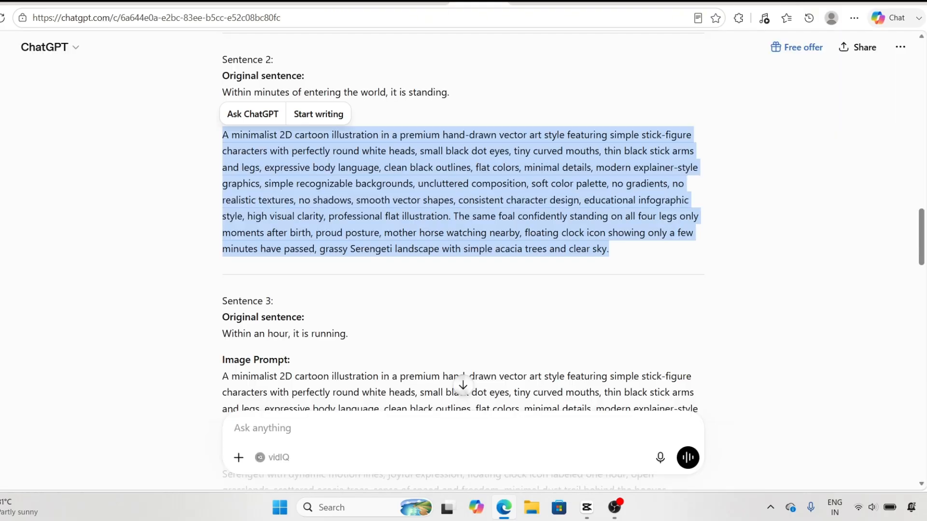
- Copy the Sentence 3 and Sentence 4 image prompts from ChatGPT to generate their images in Flow
{"action": "scroll", "coordinate": [218, 145], "scroll_direction": "down", "scroll_amount": 5}
{"action": "left_click_drag", "start_coordinate": [218, 145], "coordinate": [688, 268]}
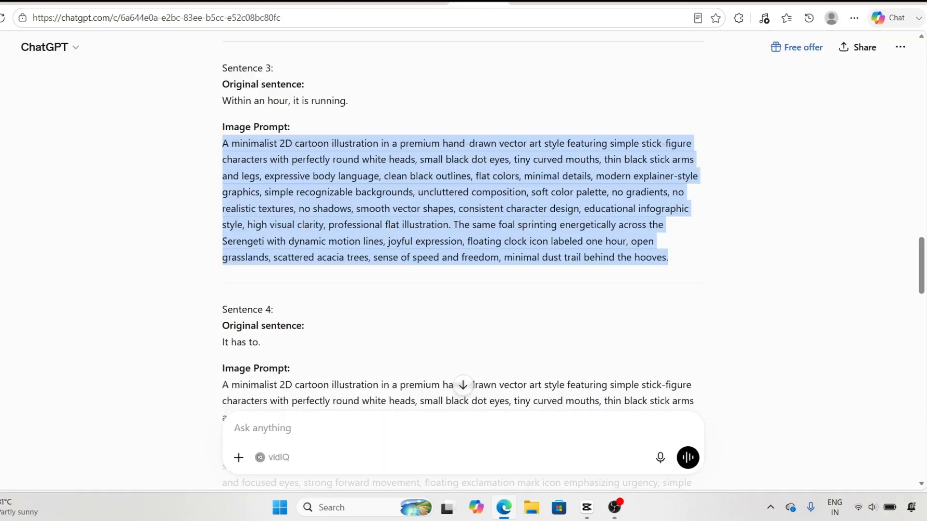
{"action": "scroll", "coordinate": [464, 241], "scroll_direction": "down", "scroll_amount": 6}
{"action": "left_click_drag", "start_coordinate": [221, 91], "coordinate": [491, 206]}
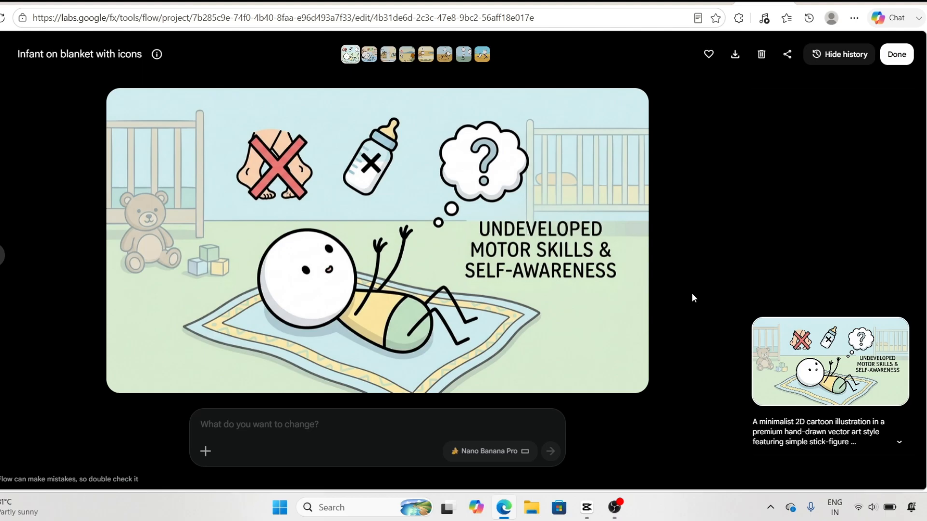
- Browse through the generated stick-figure images in Flow, starting from the infant on a blanket
{"action": "key", "text": "Right"}
{"action": "key", "text": "Right"}
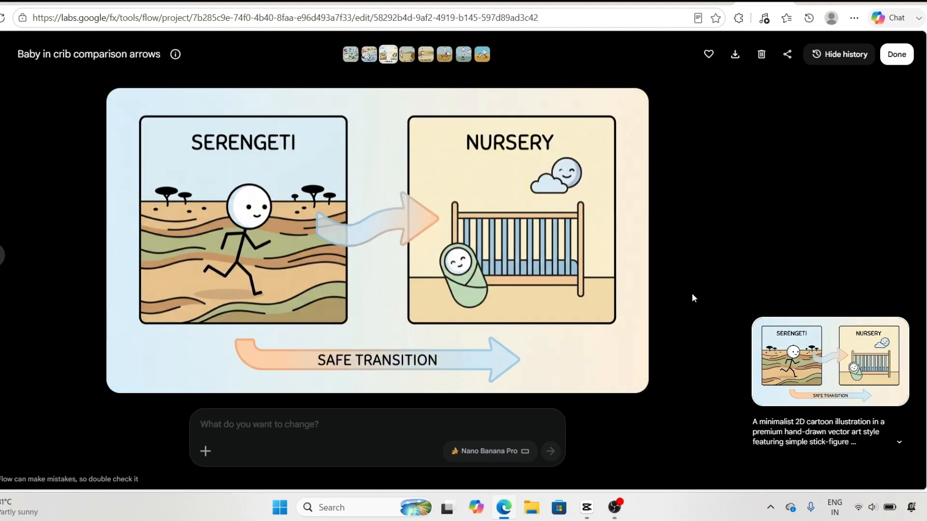
{"action": "key", "text": "Right"}
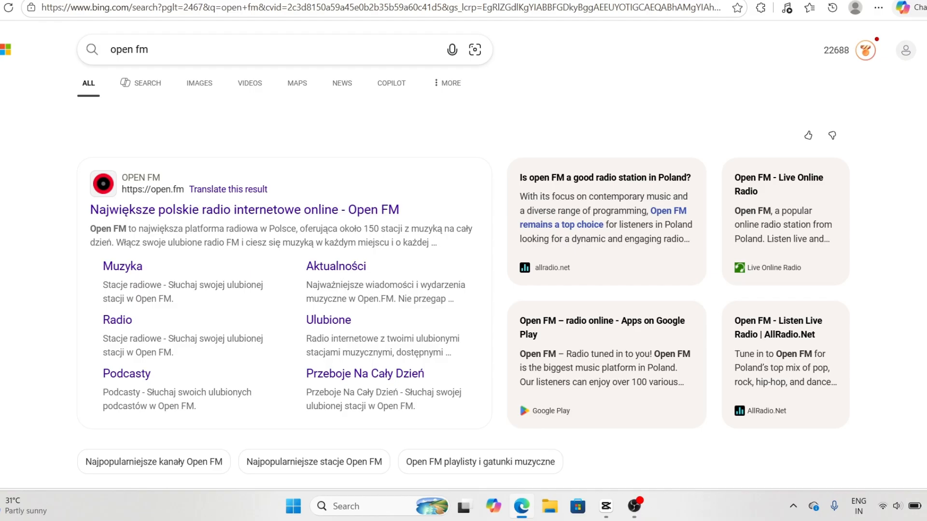
- Open the OpenAI.fm site from the "open fm" search results
{"action": "scroll", "coordinate": [463, 261], "scroll_direction": "down", "scroll_amount": 10}
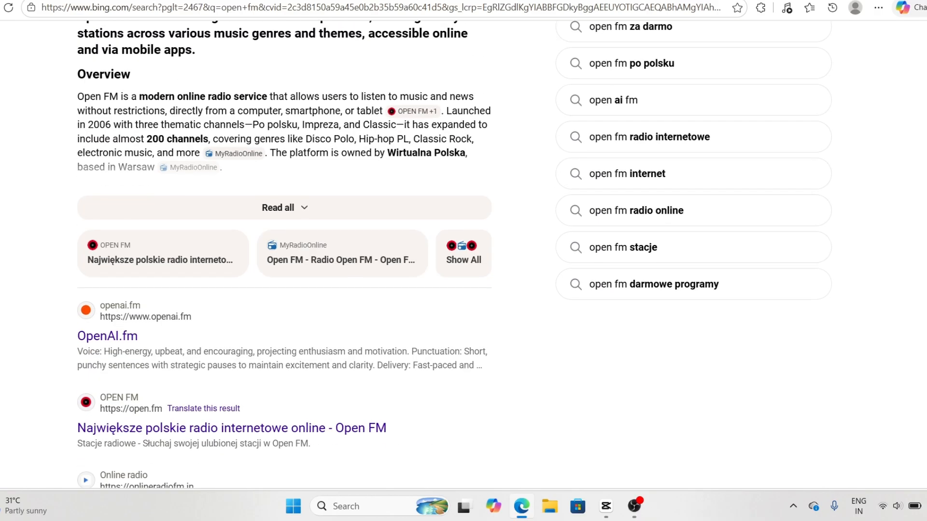
{"action": "scroll", "coordinate": [463, 261], "scroll_direction": "down", "scroll_amount": 1}
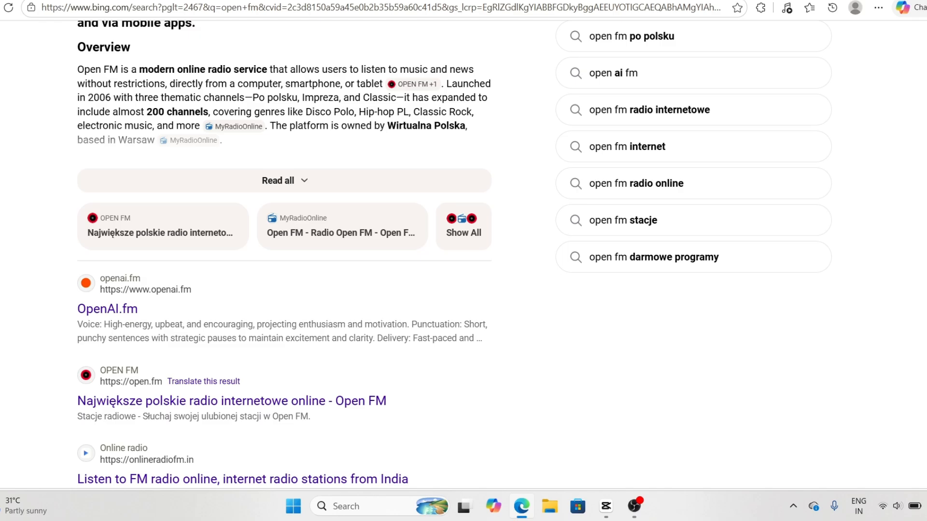
{"action": "left_click", "coordinate": [113, 312]}
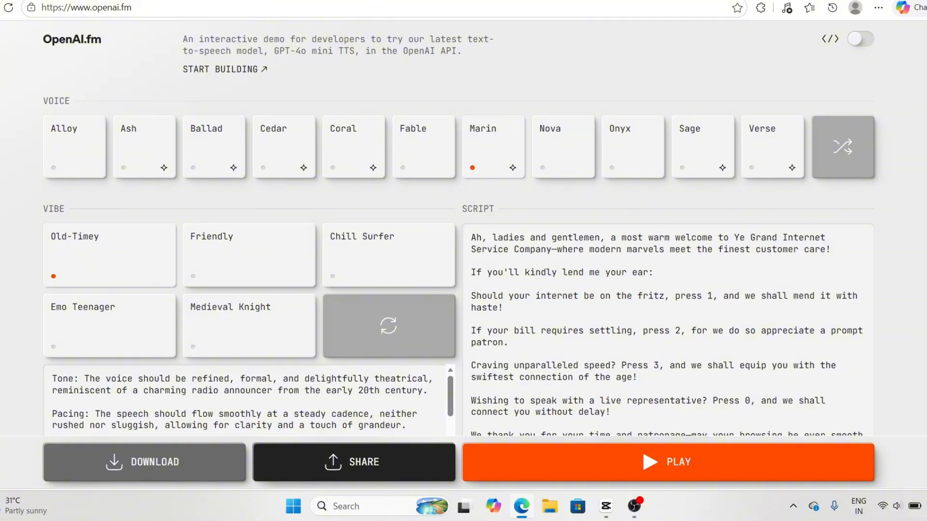
- Replace the sample script with the narration beginning "Imagine a foal, born on the wide-open plains of the Serengeti."
{"action": "left_click_drag", "start_coordinate": [472, 237], "coordinate": [664, 507]}
{"action": "key", "text": "BackSpace"}
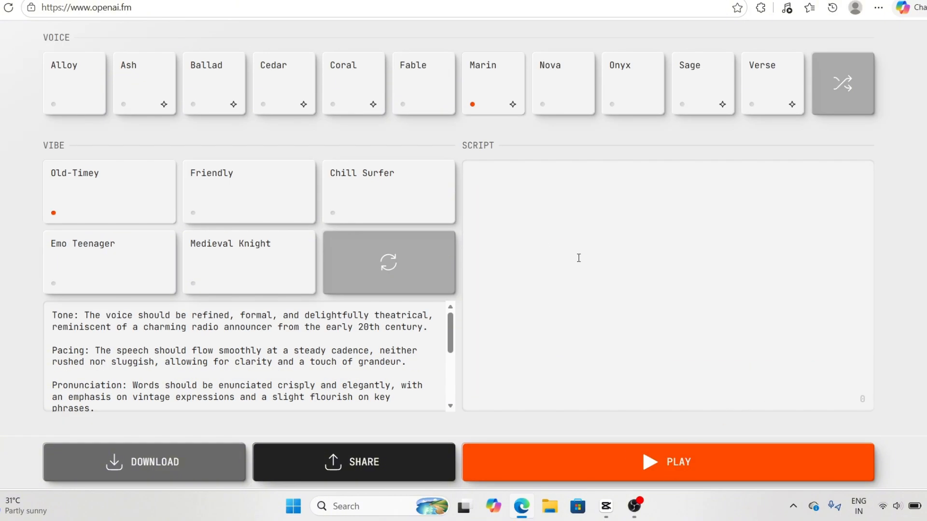
{"action": "type", "text": "Imagine a foal, born on the wide-open plains of the Serengeti. Within minutes of entering the world, it is standing. Within an hour, it is running. It has to. In the wild, to be still is to be food. Then, there is the human. A human infant enters the world completely unable to support the weight of its own head. It cannot walk, it cannot feed itself, and for a long time, it doesn’t even seem to know that it is a \"self\" at all. While a baby magpie—a bird with a brain the size of your thumb—can look into a mirror and recognize its own reflection, a human baby will look at that same mirror for the first two years of its life and see only a stranger"}
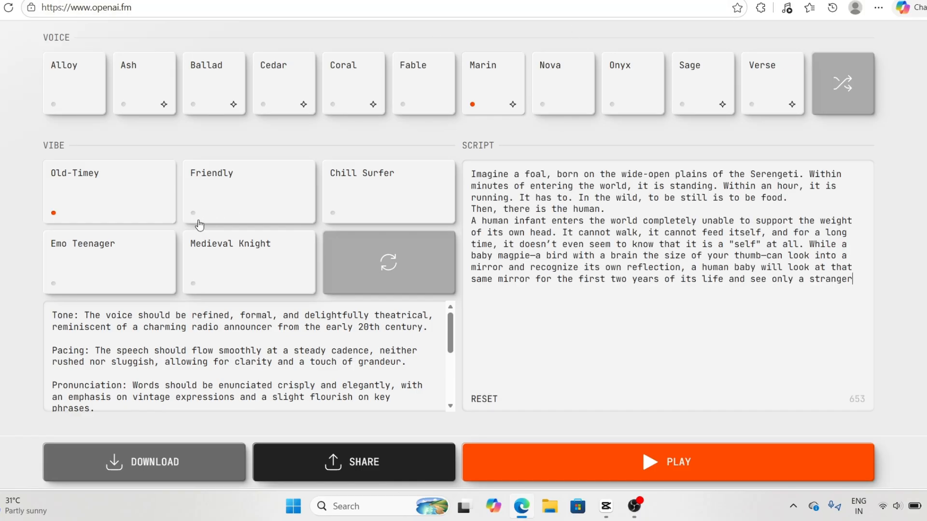
- Choose the Medieval Knight vibe with the Cedar voice and download the voiceover
{"action": "left_click", "coordinate": [240, 253]}
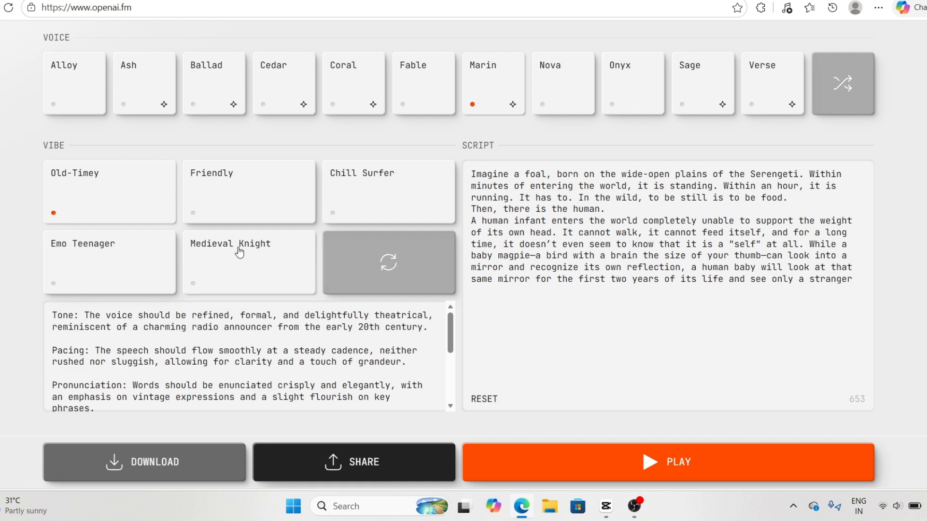
{"action": "left_click", "coordinate": [352, 78]}
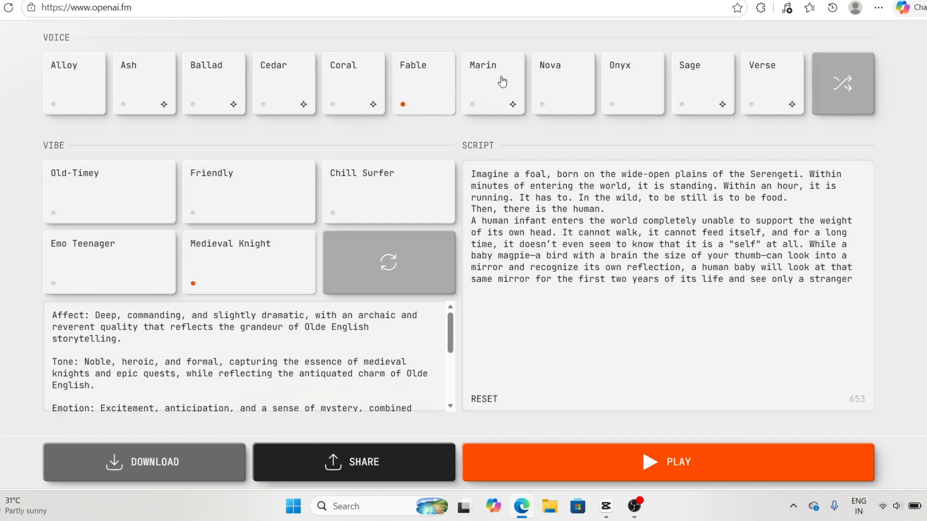
{"action": "left_click", "coordinate": [285, 83]}
{"action": "left_click", "coordinate": [162, 463]}
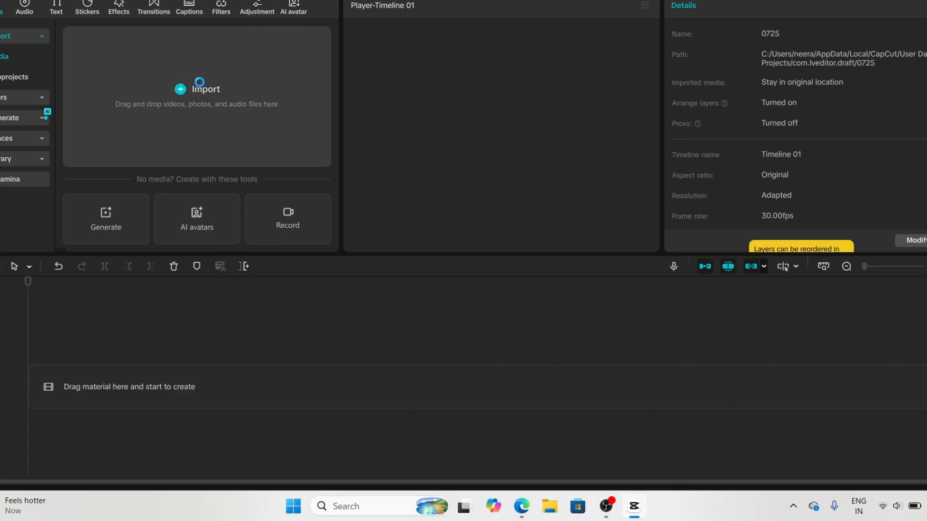
- In CapCut, import the foal and infant images with the voiceover MP3 and place the voiceover on the timeline
{"action": "left_click", "coordinate": [201, 86]}
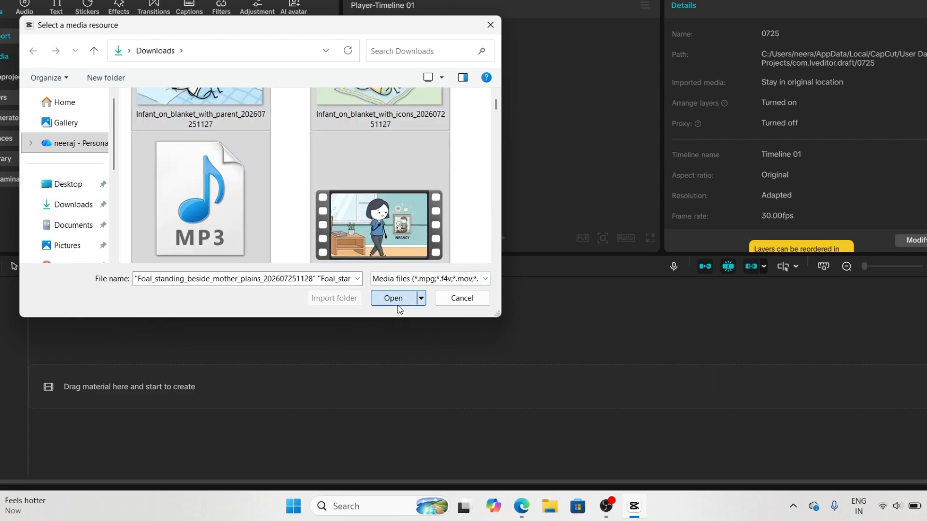
{"action": "left_click", "coordinate": [398, 304]}
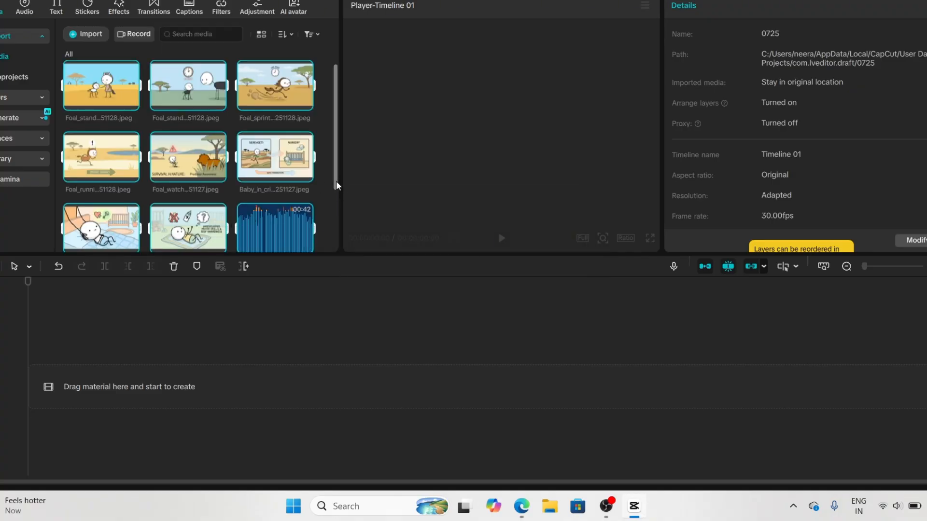
{"action": "left_click_drag", "start_coordinate": [337, 186], "coordinate": [338, 249]}
{"action": "left_click", "coordinate": [500, 238]}
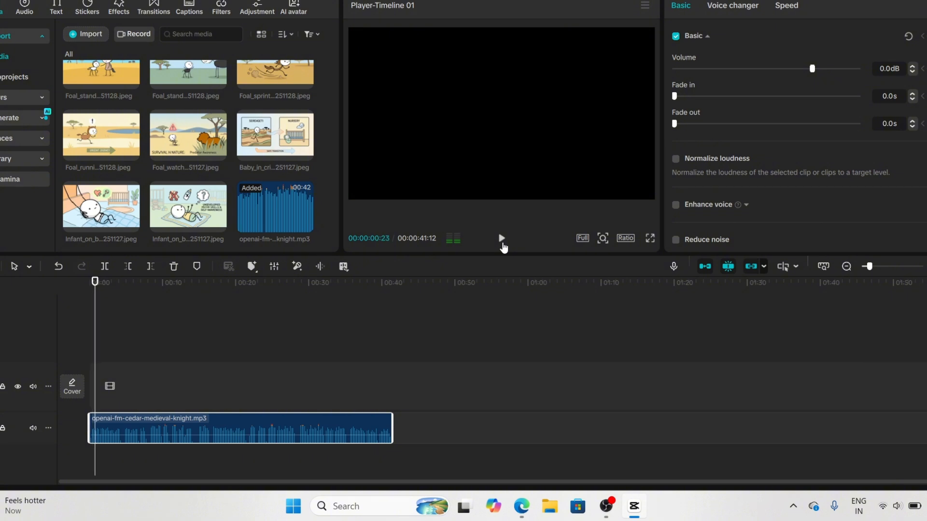
- Place the two standing-foal images and the sprinting-foal image in sequence, trimming the second clip's end to 00:00:06:22 and the third to the narration
{"action": "left_click_drag", "start_coordinate": [105, 351], "coordinate": [66, 359]}
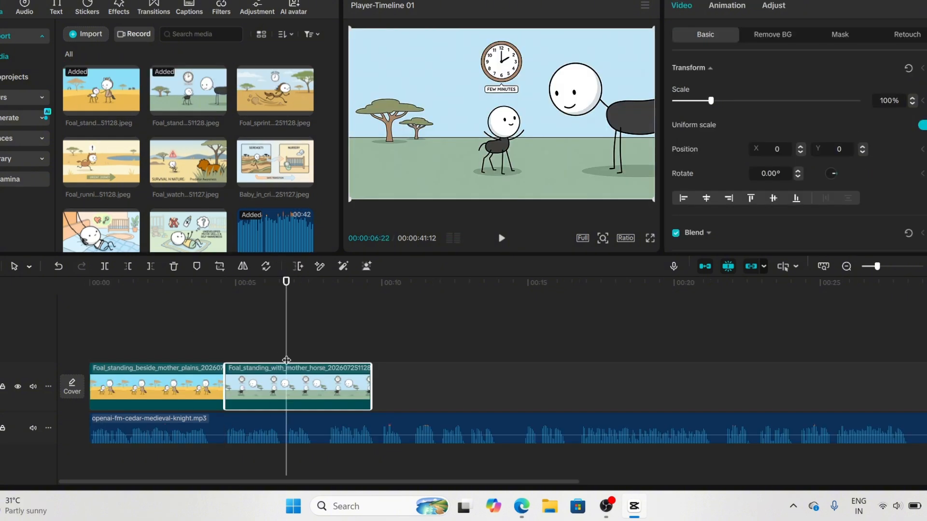
{"action": "key", "text": "w"}
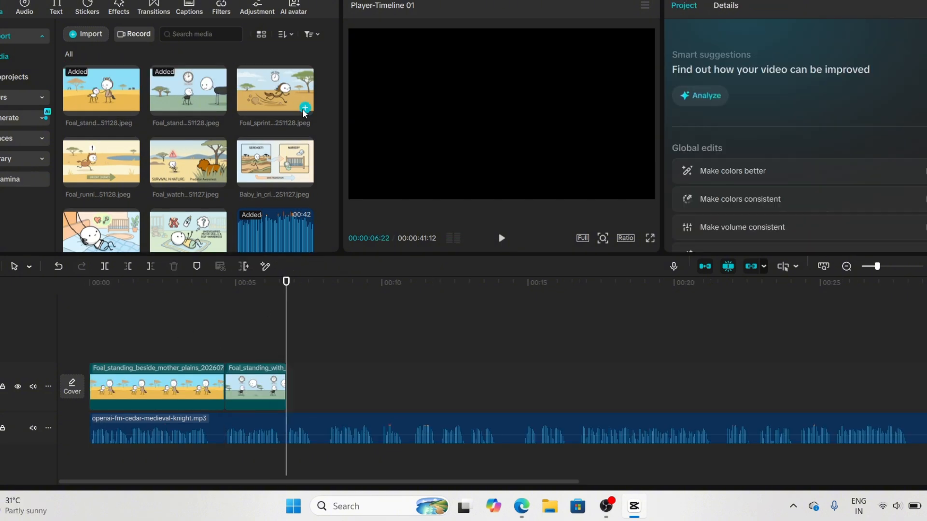
{"action": "left_click", "coordinate": [304, 109]}
{"action": "left_click_drag", "start_coordinate": [431, 386], "coordinate": [330, 357]}
{"action": "left_click", "coordinate": [332, 360]}
- Add the running foal image with the exclamation mark after the sprinting clip and trim its end to 00:00:11:02
{"action": "left_click", "coordinate": [130, 180]}
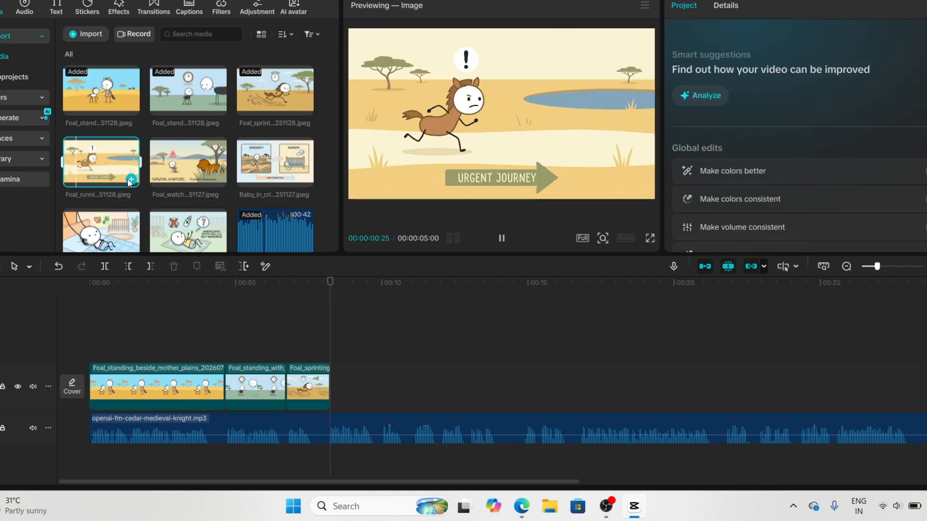
{"action": "left_click", "coordinate": [412, 347]}
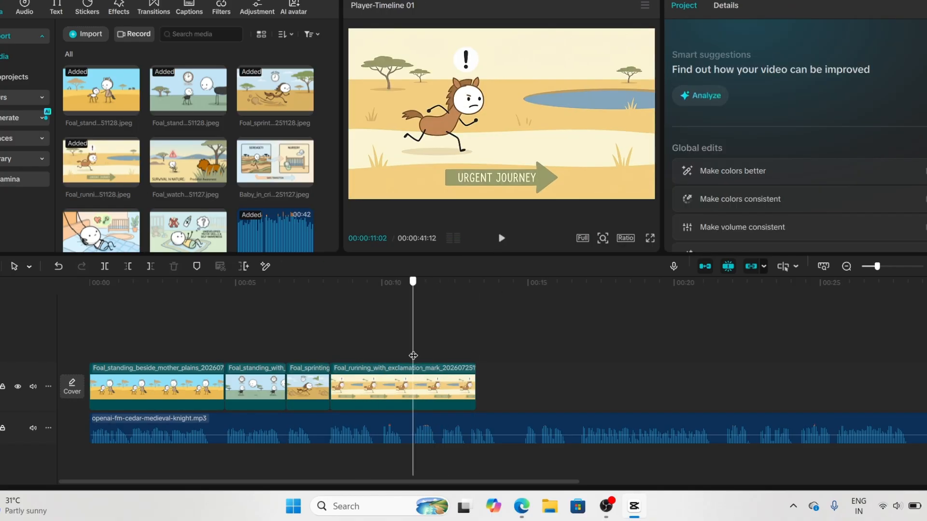
{"action": "key", "text": "w"}
- Add the foal-watched-by-lion image as the fifth clip and extend its end to 00:00:16:18
{"action": "left_click", "coordinate": [218, 181]}
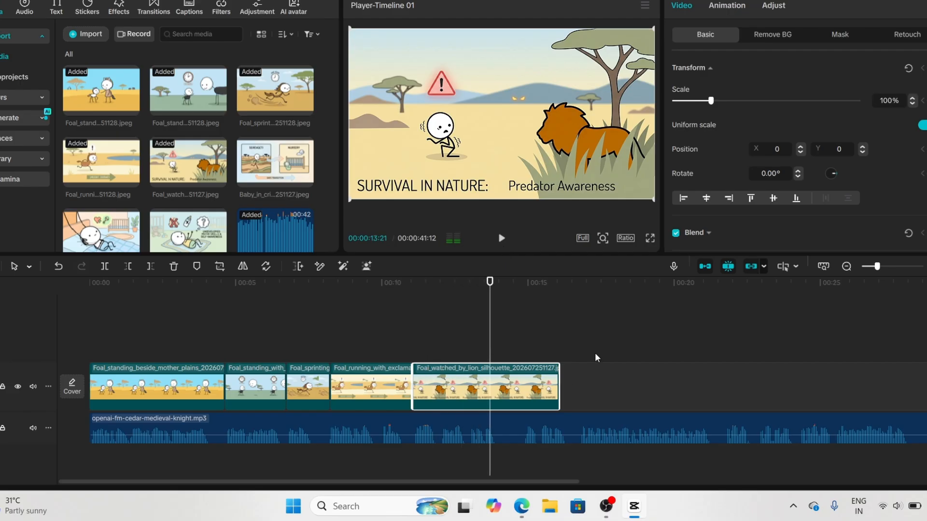
{"action": "left_click", "coordinate": [584, 360]}
{"action": "left_click_drag", "start_coordinate": [584, 360], "coordinate": [574, 360]}
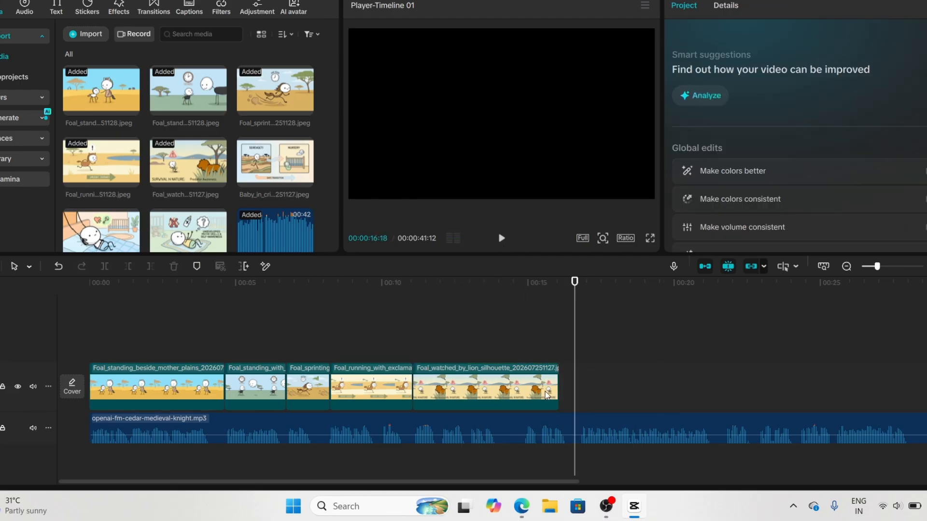
{"action": "left_click", "coordinate": [548, 395]}
{"action": "left_click_drag", "start_coordinate": [558, 391], "coordinate": [573, 391]}
- Add the Serengeti-to-nursery comparison image after the lion clip, check it against the narration, and place the playhead at its end
{"action": "left_click", "coordinate": [305, 180]}
{"action": "left_click", "coordinate": [500, 241]}
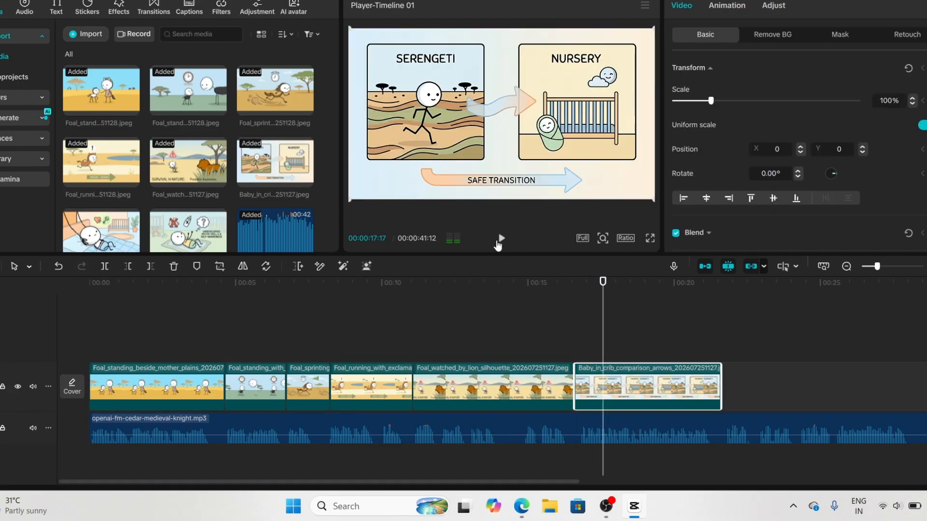
{"action": "left_click", "coordinate": [846, 266]}
{"action": "left_click", "coordinate": [924, 266]}
{"action": "left_click", "coordinate": [422, 364]}
{"action": "left_click_drag", "start_coordinate": [421, 364], "coordinate": [411, 374]}
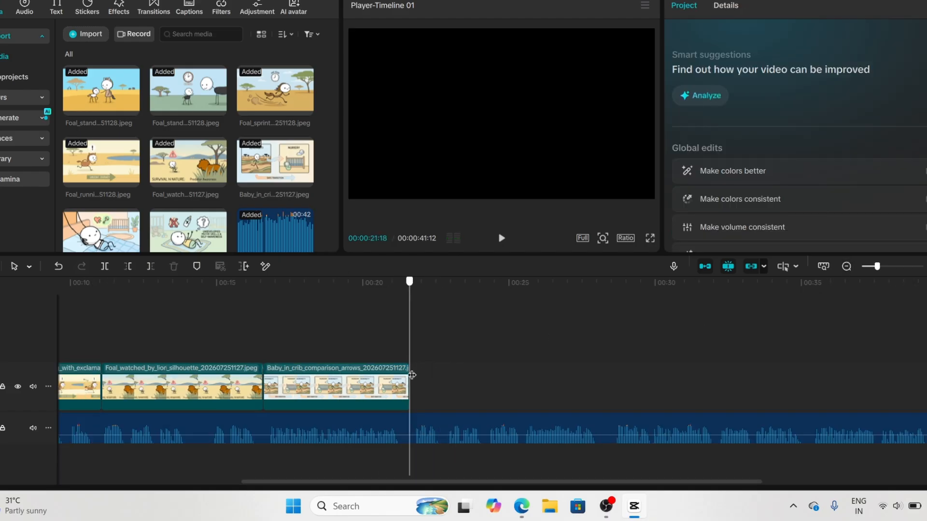
- Add the infant-with-parent and infant-with-icons images one after the other behind the crib comparison clip and play them back
{"action": "left_click", "coordinate": [131, 247]}
{"action": "left_click", "coordinate": [554, 363]}
{"action": "left_click", "coordinate": [218, 252]}
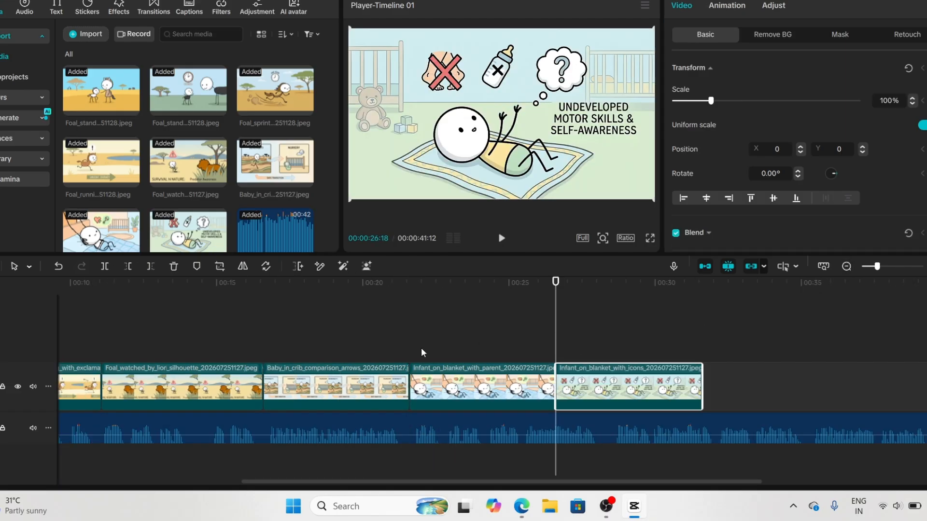
{"action": "left_click", "coordinate": [405, 354]}
{"action": "left_click", "coordinate": [501, 238]}
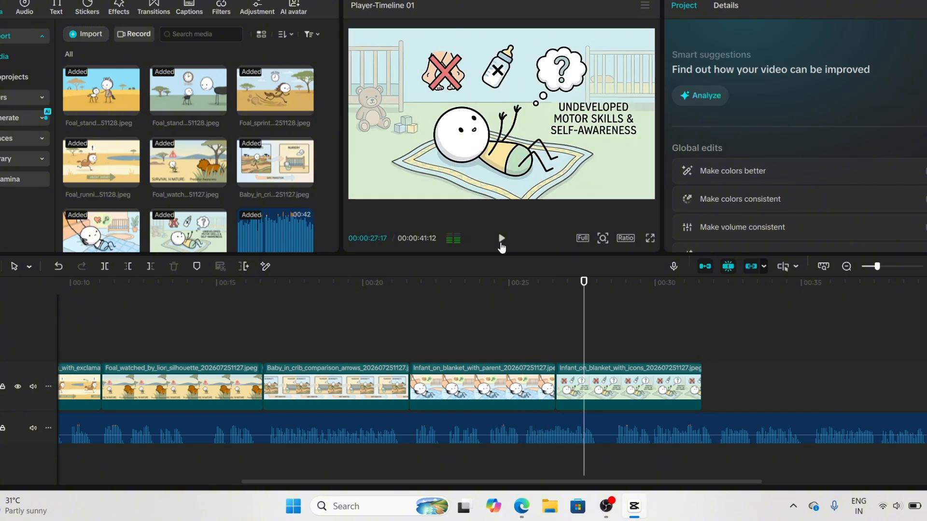
- Extend the infant-with-parent clip to about 7 seconds so it follows the voiceover
{"action": "left_click", "coordinate": [623, 386]}
{"action": "left_click", "coordinate": [552, 389]}
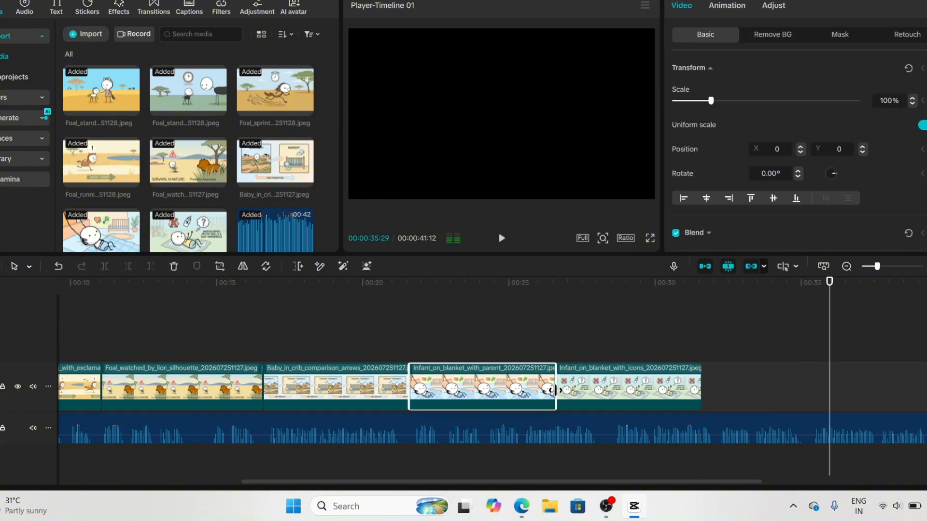
{"action": "left_click_drag", "start_coordinate": [555, 389], "coordinate": [618, 389]}
{"action": "left_click", "coordinate": [544, 358]}
- Add the Slight Jitter transition between the first two clips, accepting duplicate frames
{"action": "left_click_drag", "start_coordinate": [544, 282], "coordinate": [224, 282]}
{"action": "left_click", "coordinate": [149, 7]}
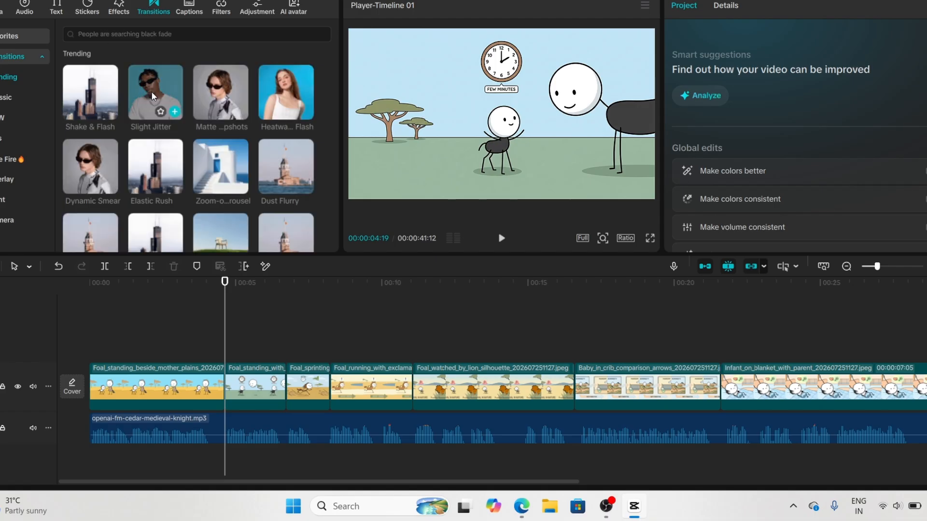
{"action": "left_click_drag", "start_coordinate": [152, 95], "coordinate": [226, 389]}
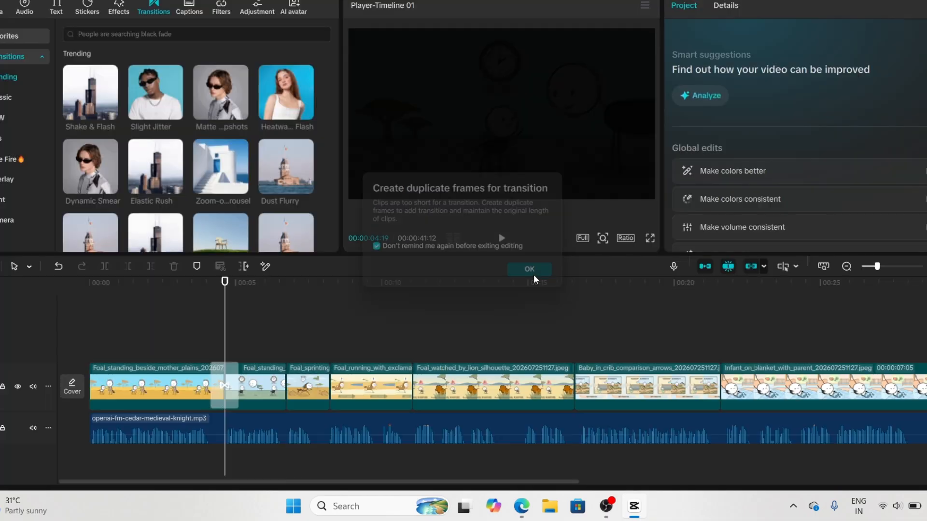
{"action": "left_click", "coordinate": [532, 274]}
- Set the Slight Jitter transition's duration to 0.3 s and apply it to all clips
{"action": "left_click", "coordinate": [224, 385]}
{"action": "left_click", "coordinate": [731, 93]}
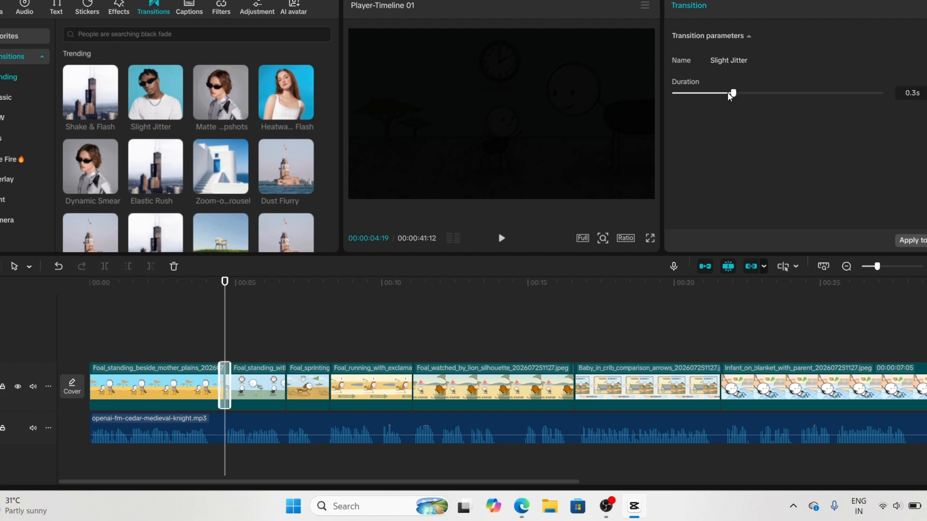
{"action": "left_click", "coordinate": [912, 242]}
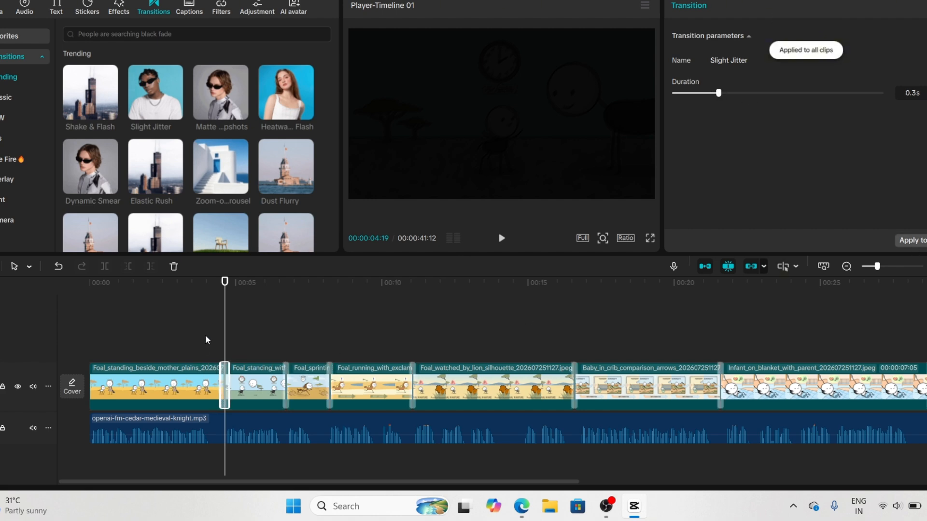
- Return the playhead to the start and generate English auto captions from the voiceover
{"action": "left_click_drag", "start_coordinate": [206, 339], "coordinate": [89, 345]}
{"action": "left_click", "coordinate": [189, 7]}
{"action": "left_click", "coordinate": [297, 240]}
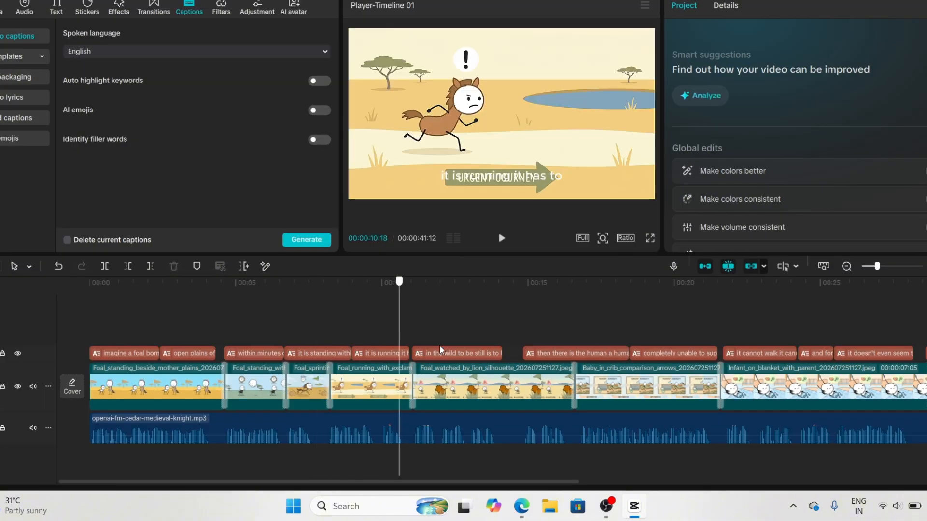
- Style all main captions with the black preset that has a white outline, turn off its stroke, and use a heavy bold font
{"action": "left_click_drag", "start_coordinate": [441, 352], "coordinate": [158, 308]}
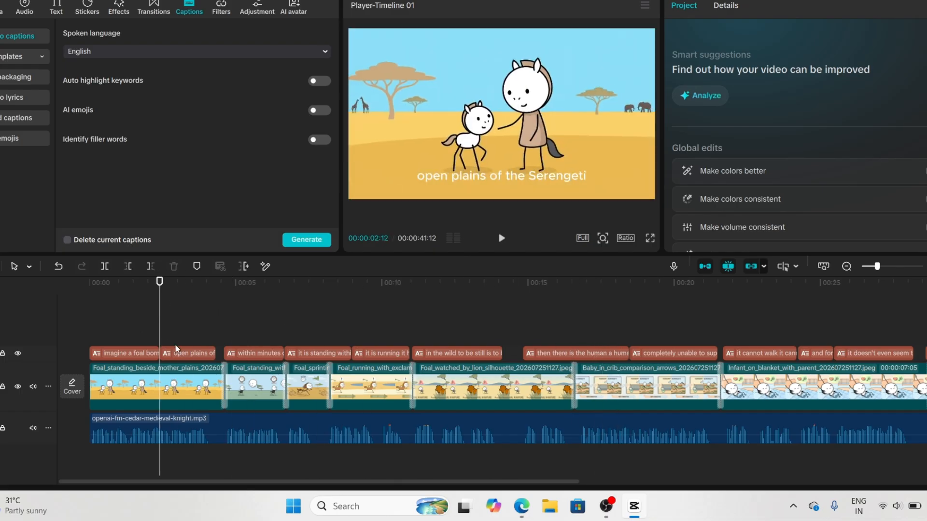
{"action": "left_click", "coordinate": [188, 353]}
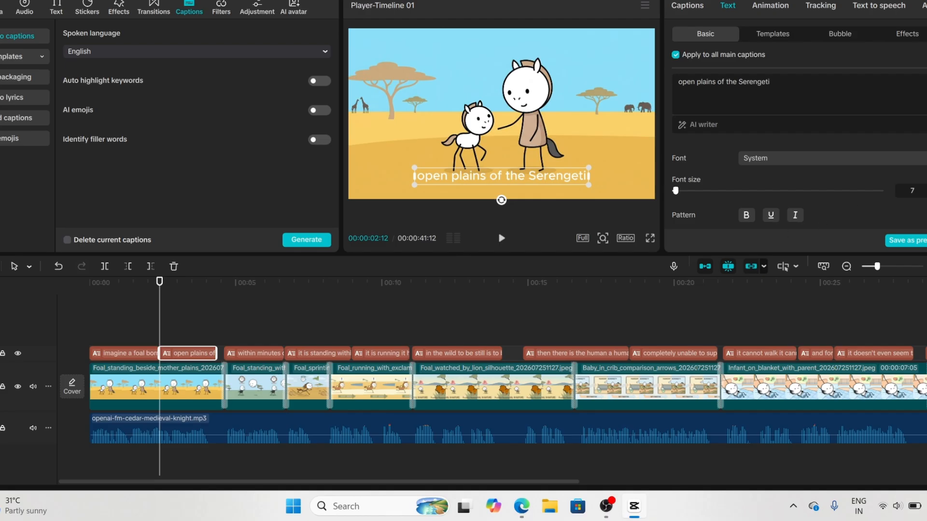
{"action": "scroll", "coordinate": [796, 183], "scroll_direction": "down", "scroll_amount": 5}
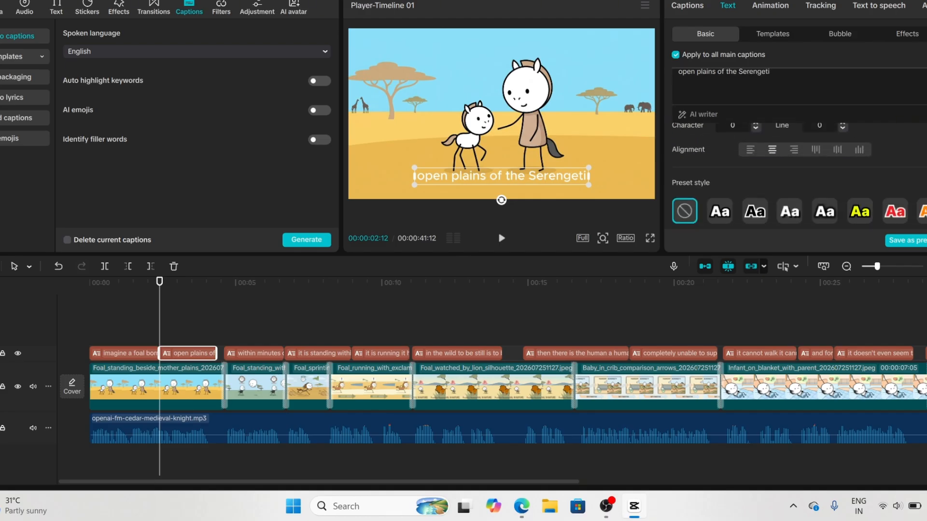
{"action": "left_click", "coordinate": [754, 150]}
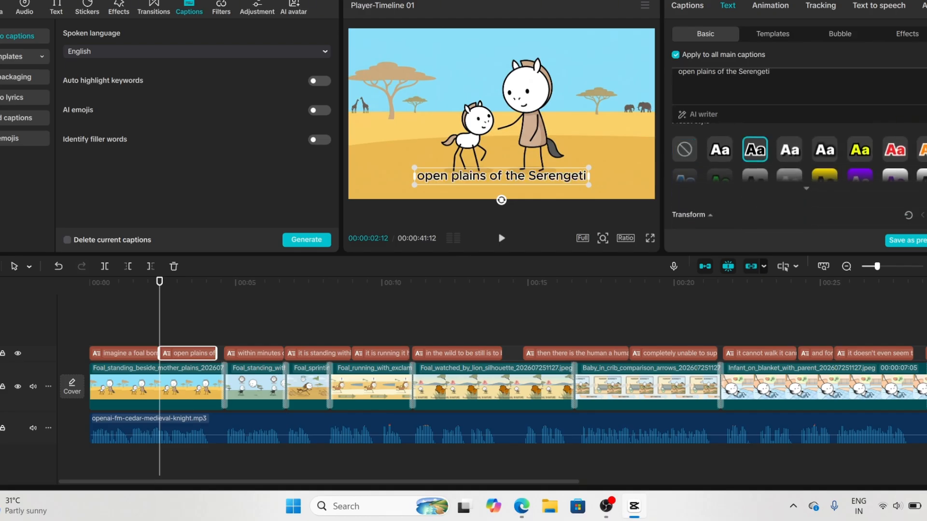
{"action": "scroll", "coordinate": [796, 183], "scroll_direction": "down", "scroll_amount": 4}
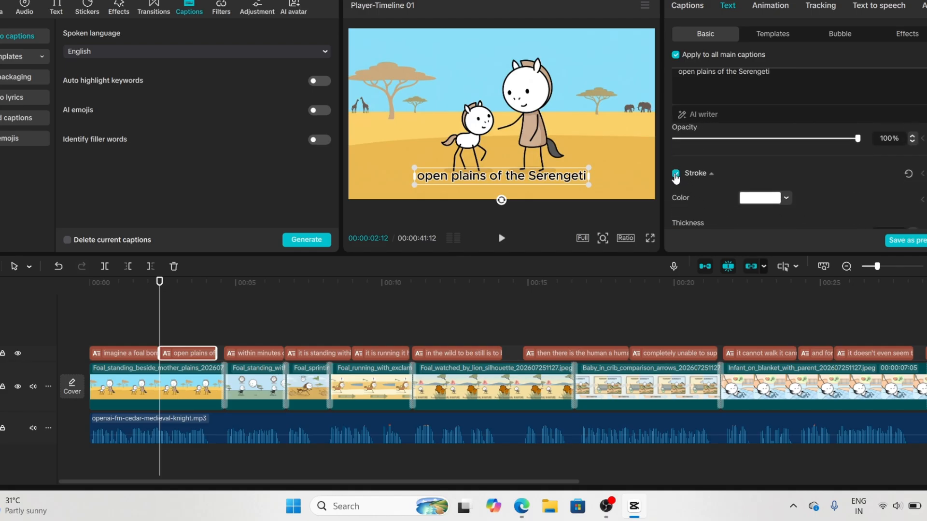
{"action": "left_click", "coordinate": [675, 174]}
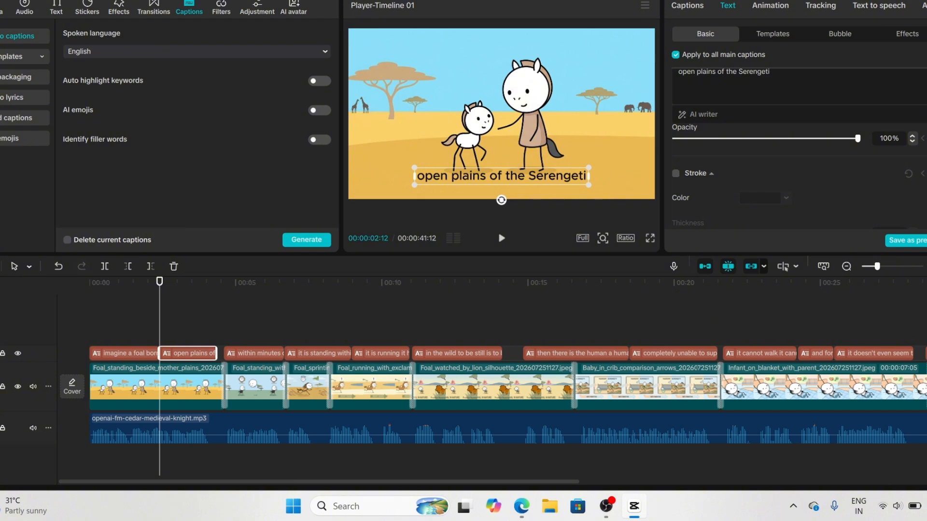
{"action": "scroll", "coordinate": [797, 184], "scroll_direction": "up", "scroll_amount": 5}
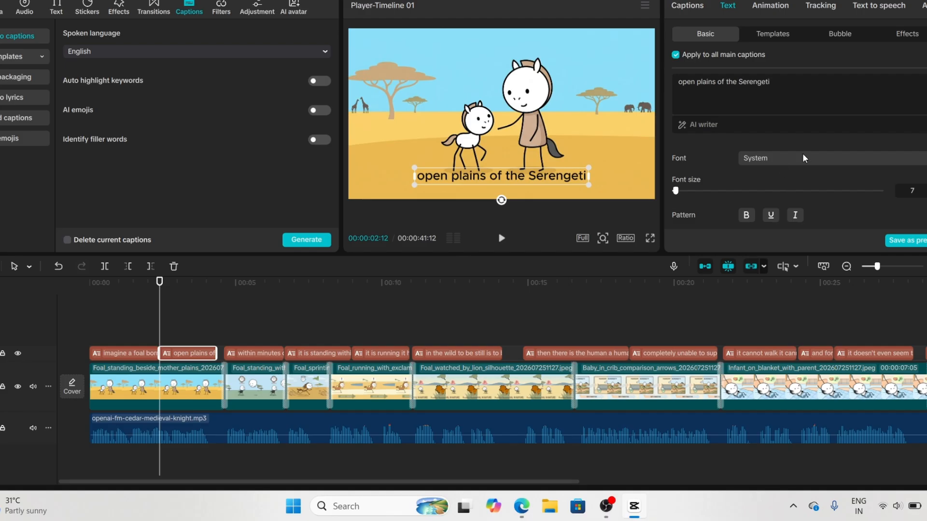
- Play the captioned video from the start and export it as 0725 in 1080P, H.264, mp4 at 30fps
{"action": "left_click", "coordinate": [46, 340]}
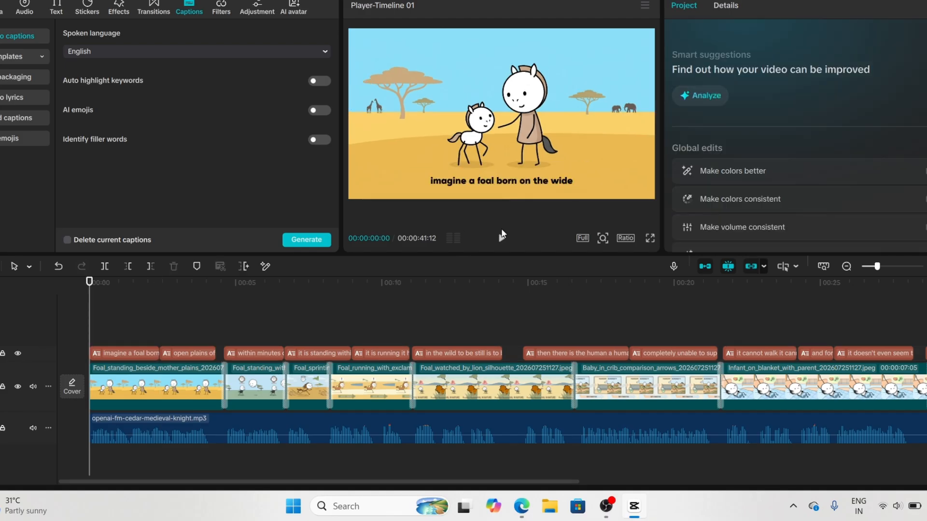
{"action": "left_click", "coordinate": [502, 239]}
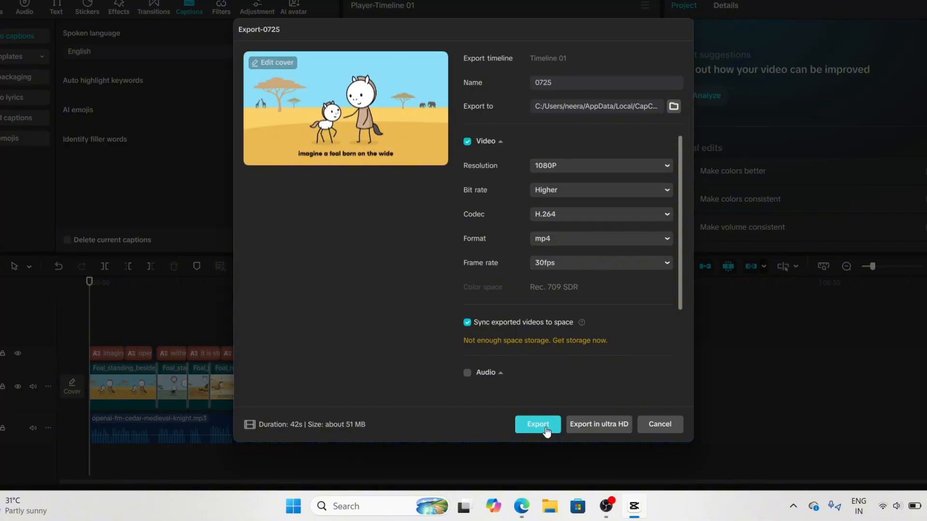
{"action": "left_click", "coordinate": [545, 426]}
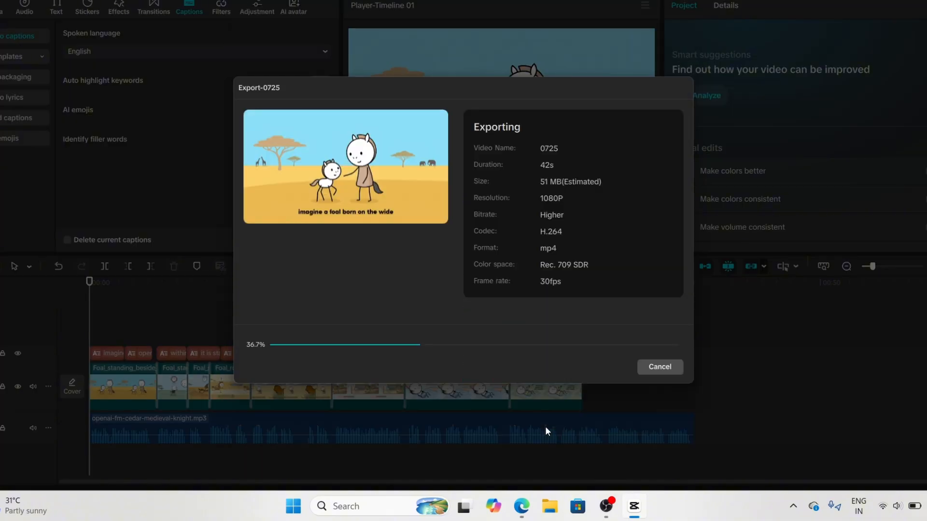